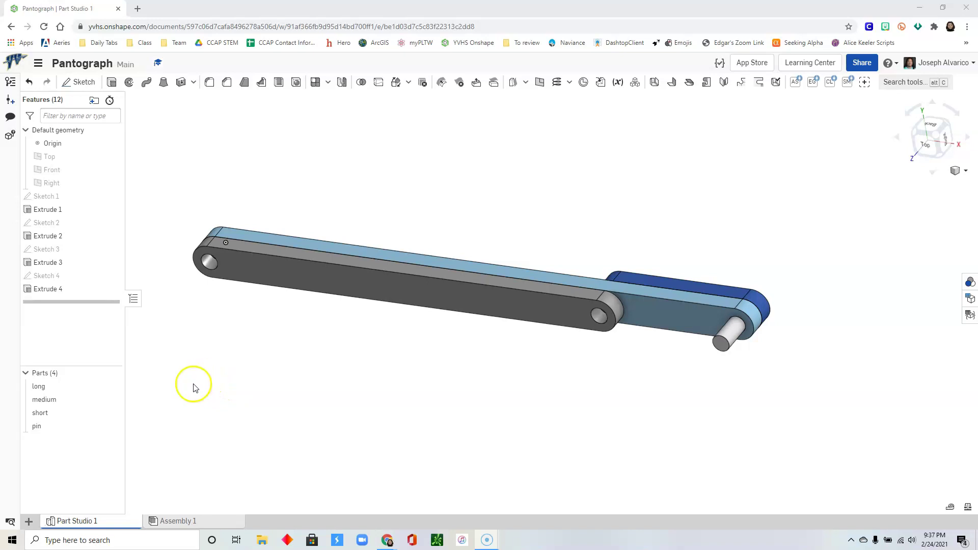
Step: Switch to the empty Assembly 1 tab of the Pantograph document
left_click(191, 522)
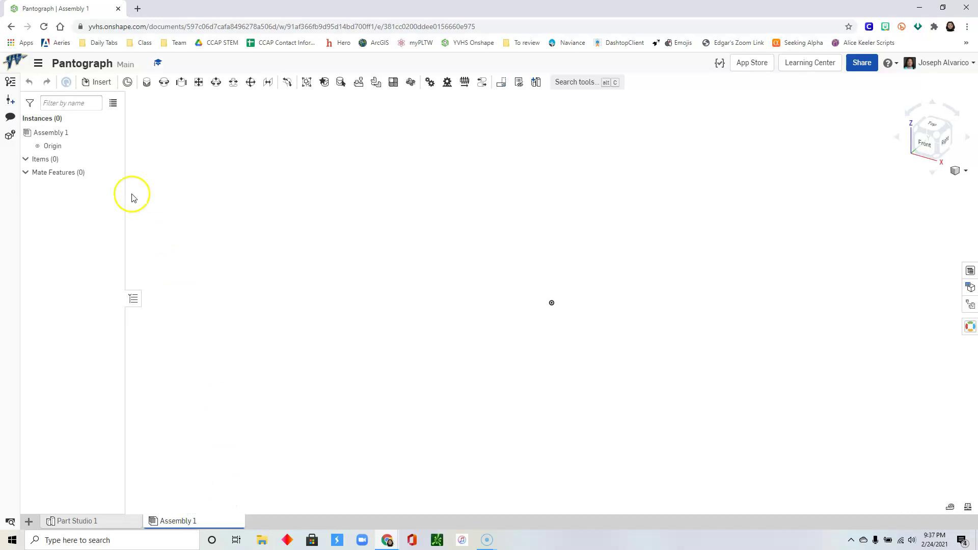
Step: Insert two long links and one medium link from the Insert parts list
left_click(96, 83)
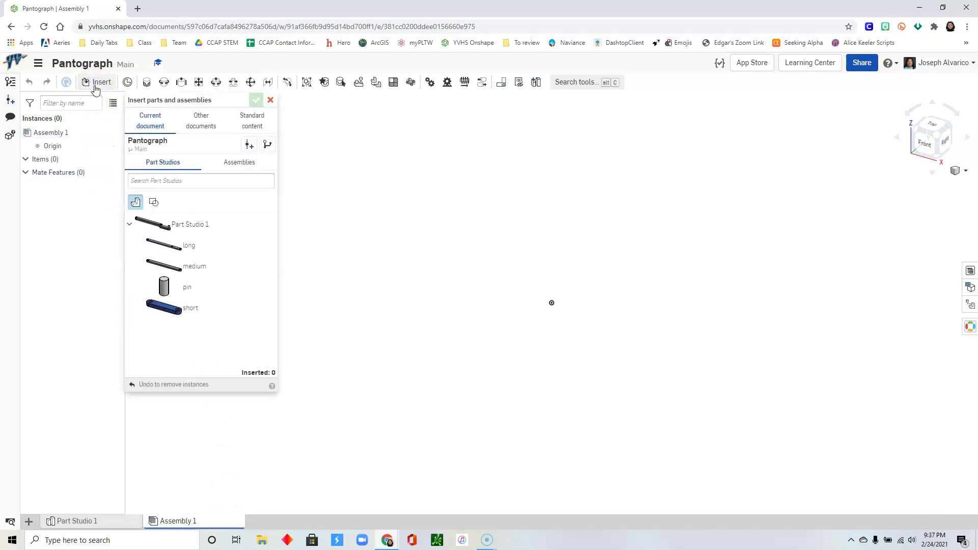
left_click(227, 249)
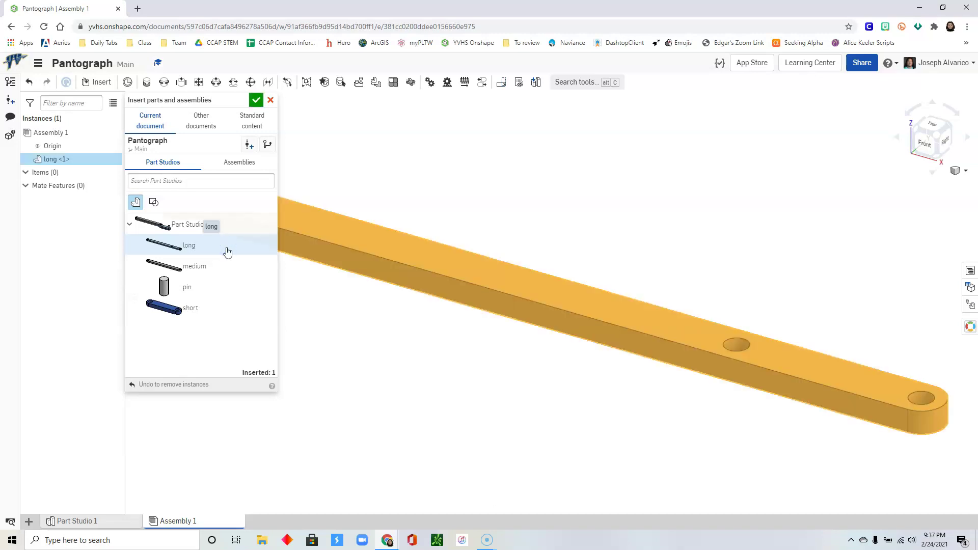
left_click(227, 249)
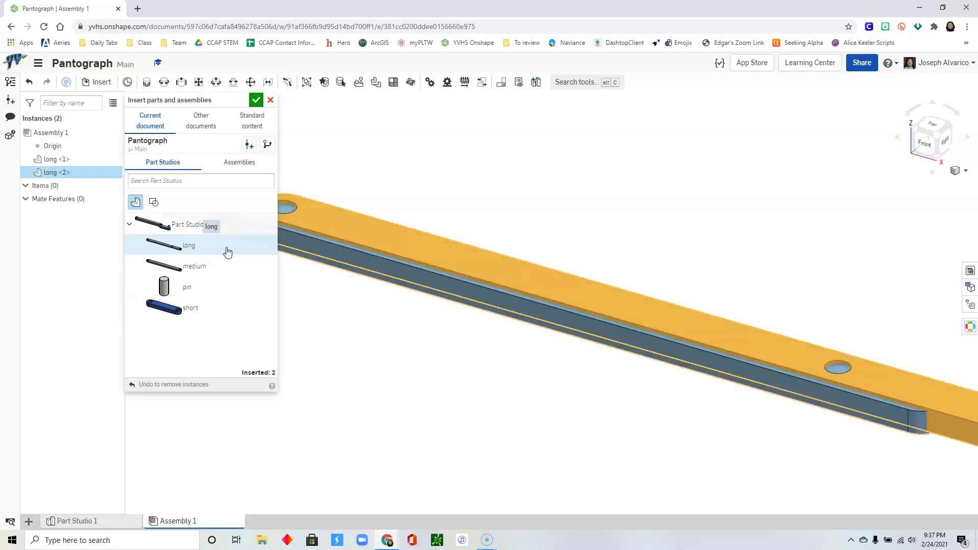
left_click(228, 270)
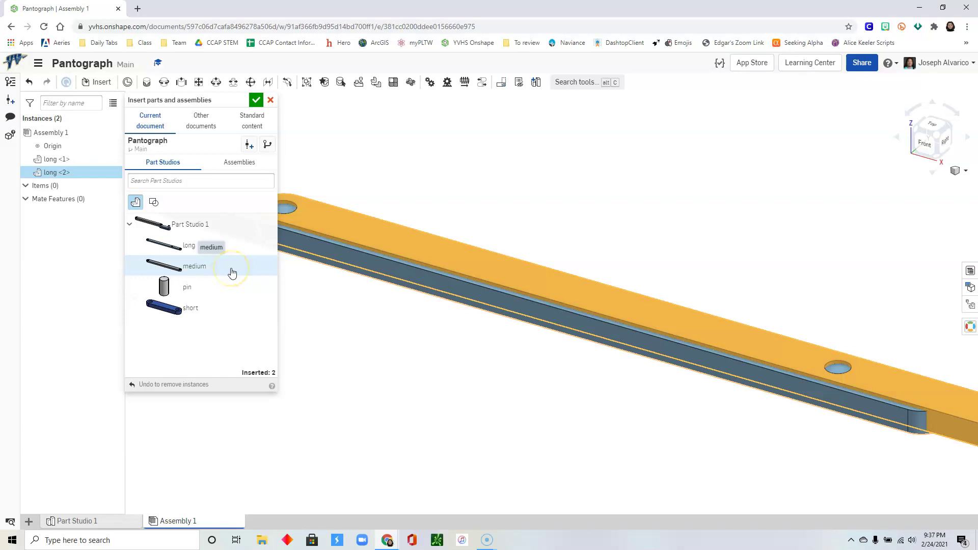
left_click(232, 270)
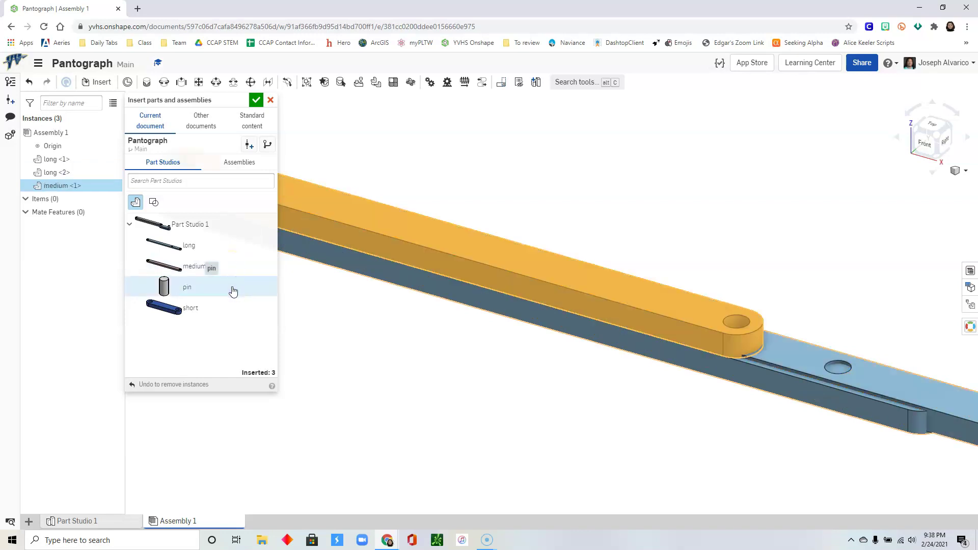
Step: Insert the pins and the short link, placing the short link in the graphics area
left_click(232, 289)
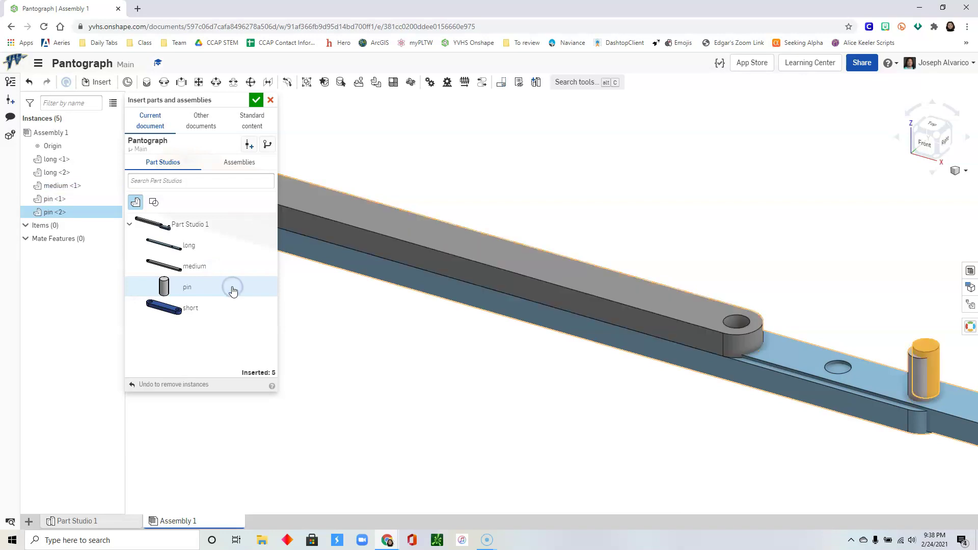
left_click(232, 288)
left_click(232, 289)
left_click(232, 288)
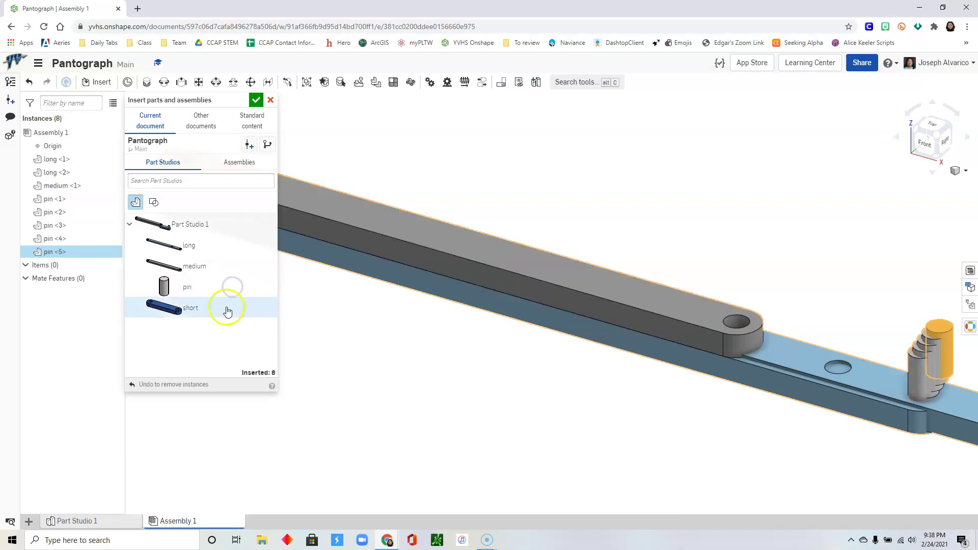
left_click(227, 318)
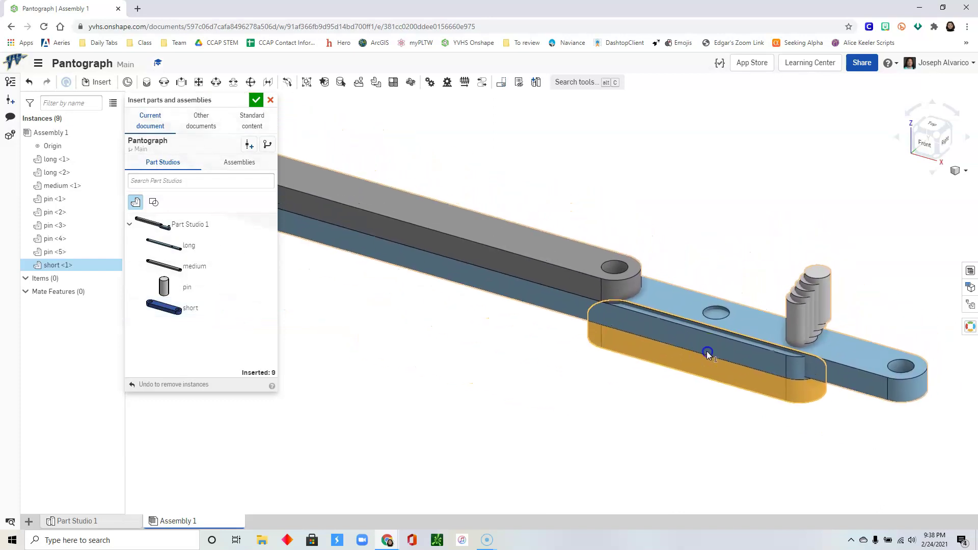
left_click(707, 350)
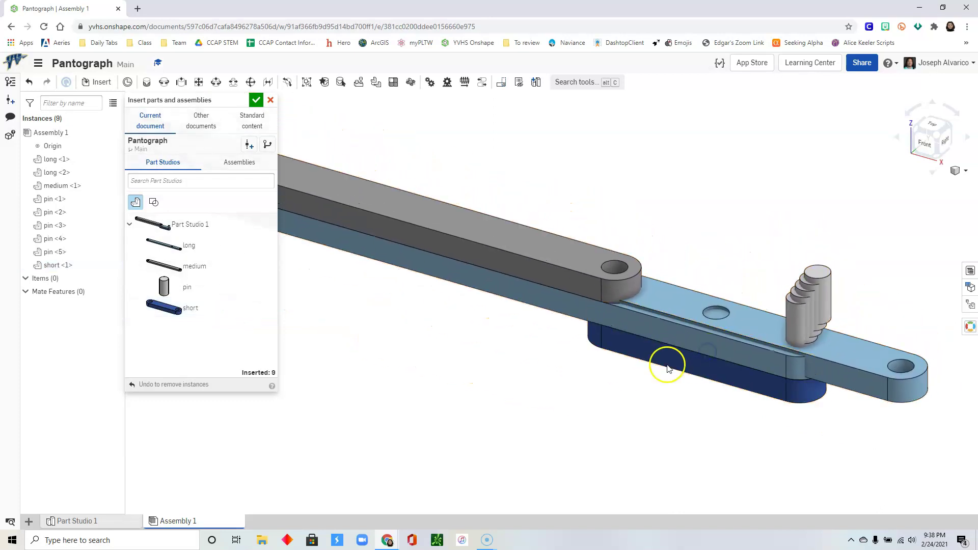
Step: Close the Insert dialog and pull the grey medium link up off the stack
left_click(256, 101)
scroll(411, 355, "down", 5)
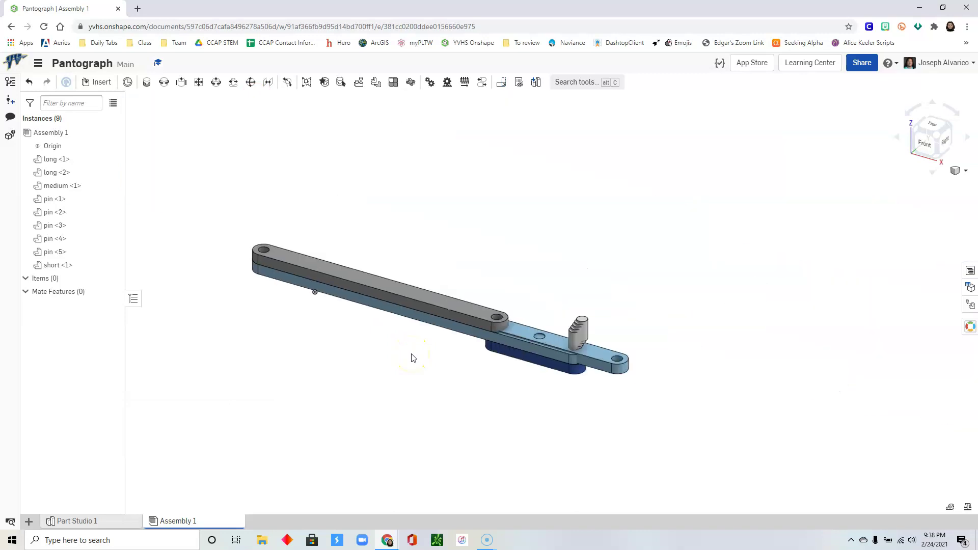
scroll(413, 358, "down", 2)
middle_click_drag(413, 355, 375, 360)
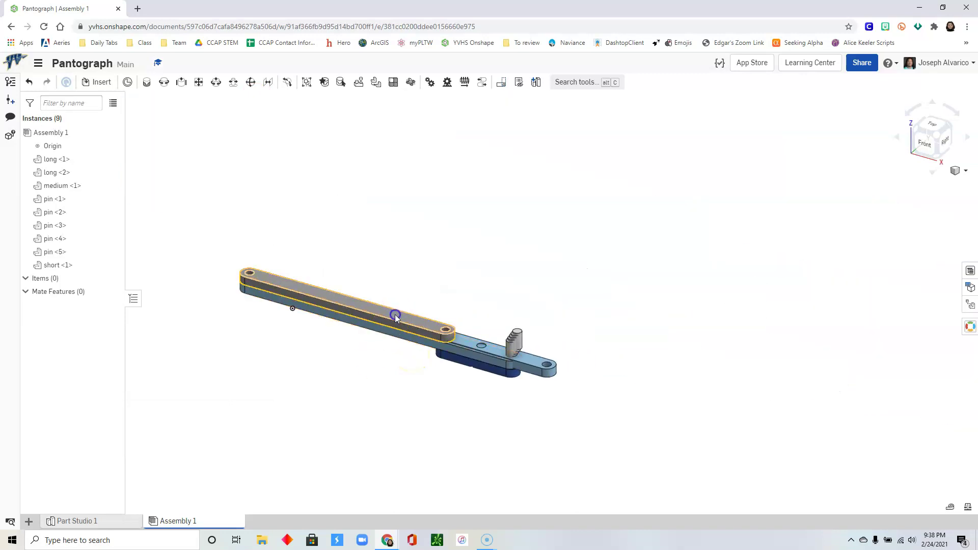
left_click_drag(395, 313, 428, 219)
Step: Drag the pins into open space and spread the long and short links apart
left_click_drag(523, 339, 681, 265)
left_click_drag(515, 339, 602, 277)
left_click_drag(472, 356, 547, 280)
scroll(481, 433, "up", 2)
middle_click_drag(482, 433, 501, 449)
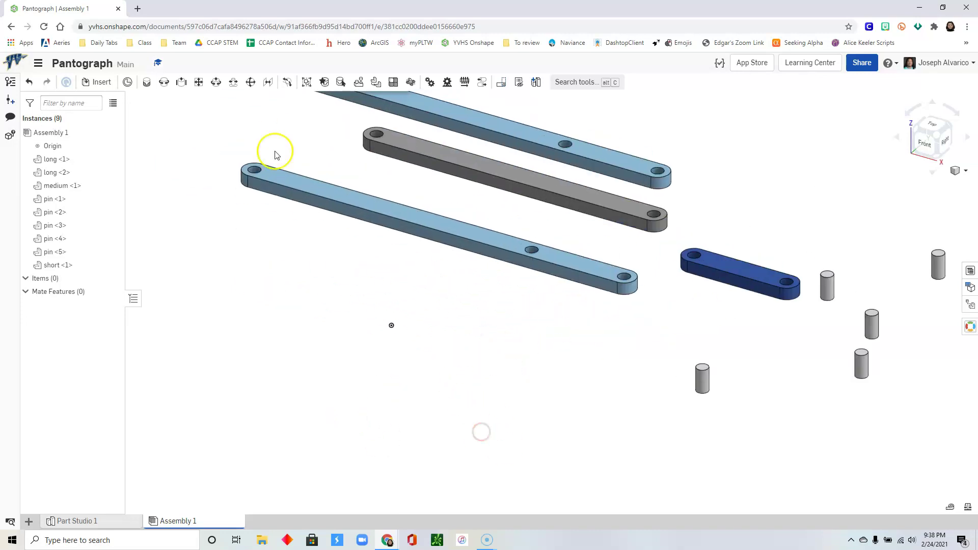
left_click_drag(701, 384, 398, 372)
scroll(450, 365, "up", 2)
scroll(451, 364, "up", 1)
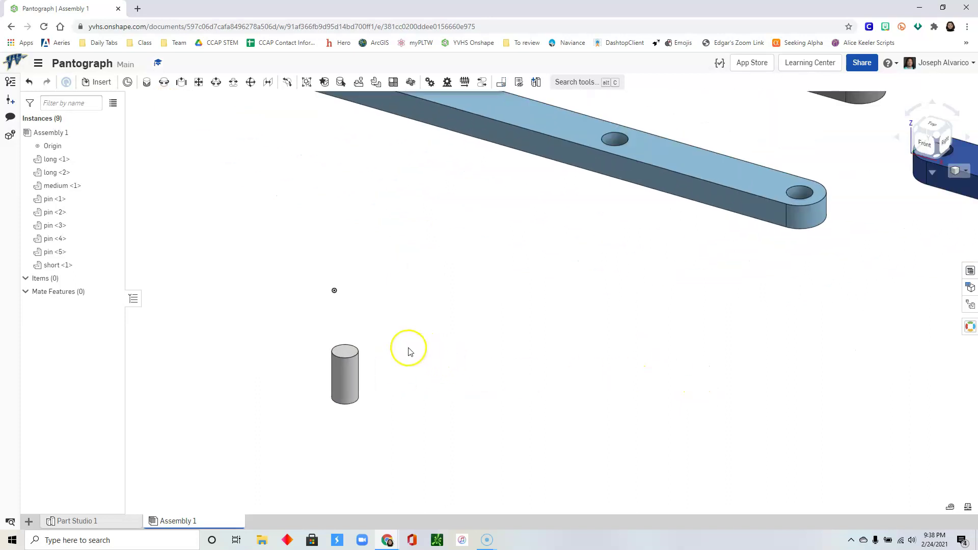
Step: Move pin <2> to the assembly origin
left_click(347, 353)
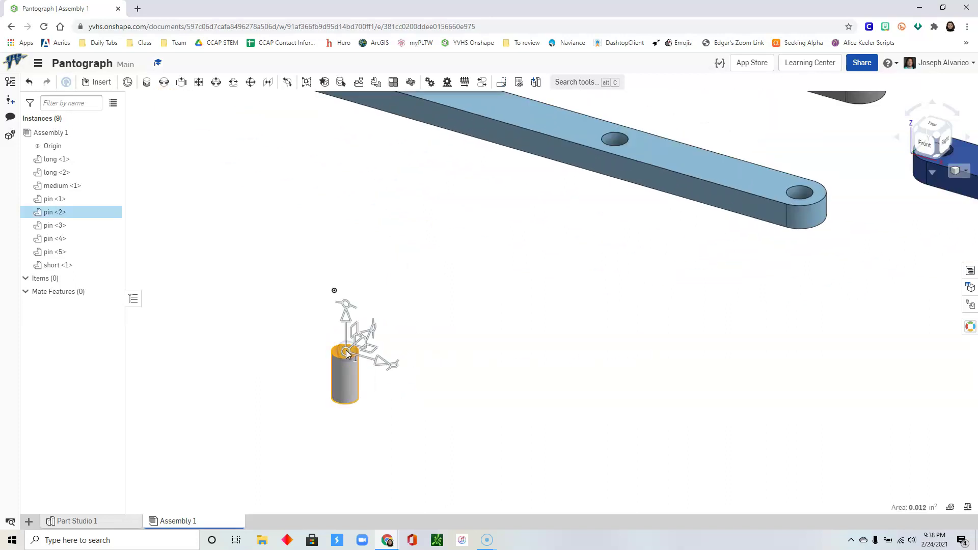
left_click(348, 359)
right_click(347, 355)
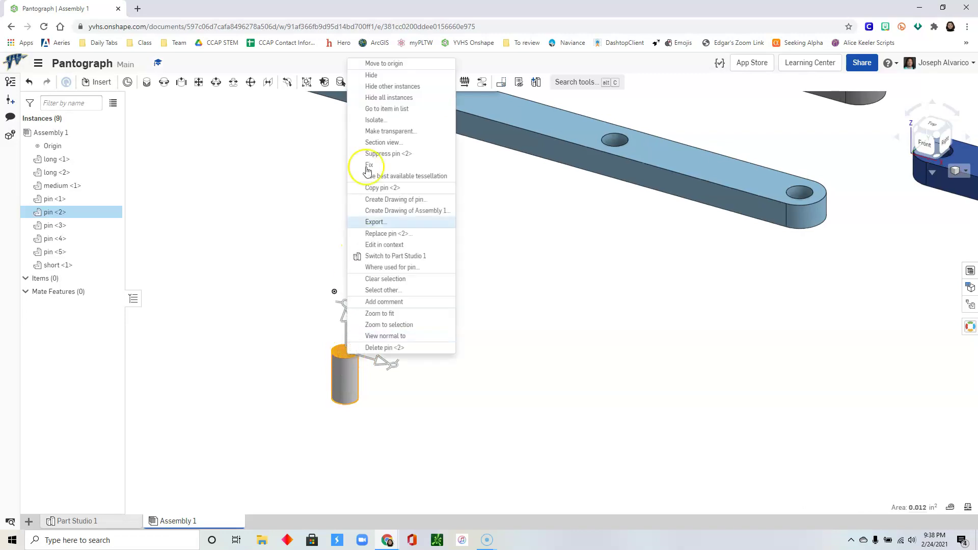
left_click(383, 63)
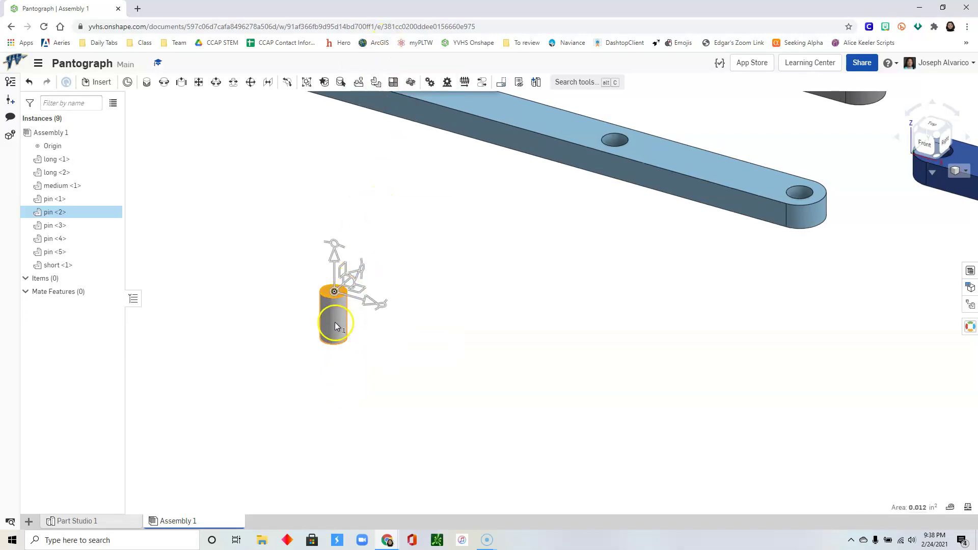
Step: Fix pin <2> in place
right_click(335, 325)
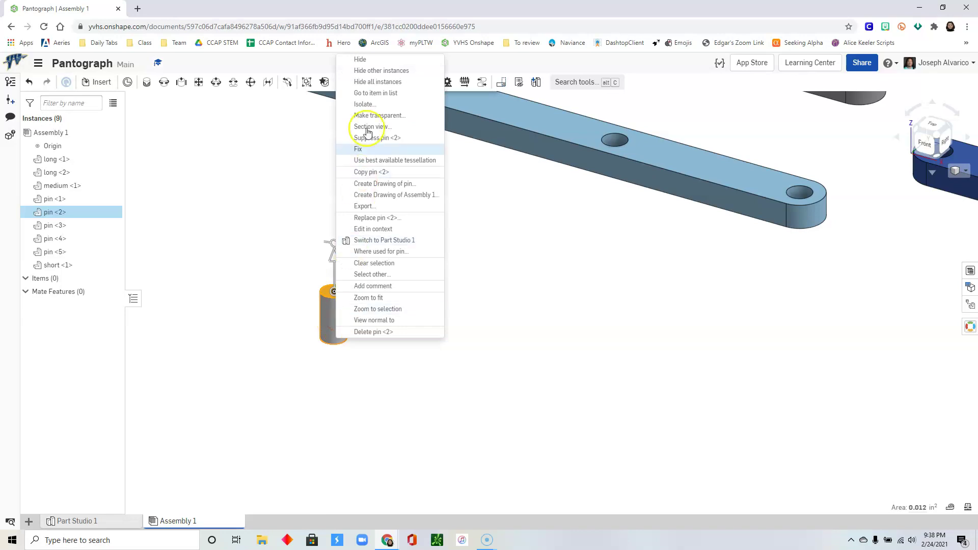
left_click(378, 149)
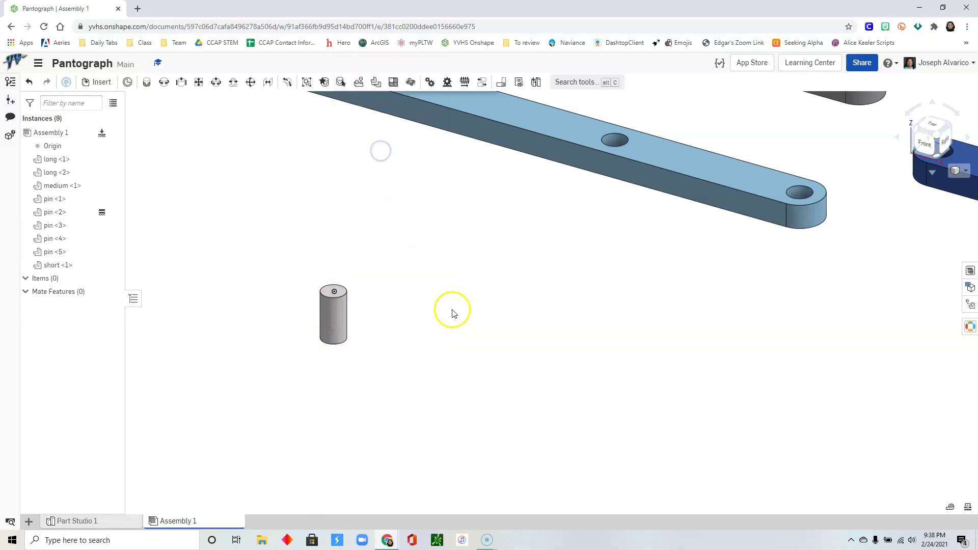
scroll(448, 315, "up", 2)
scroll(448, 316, "down", 3)
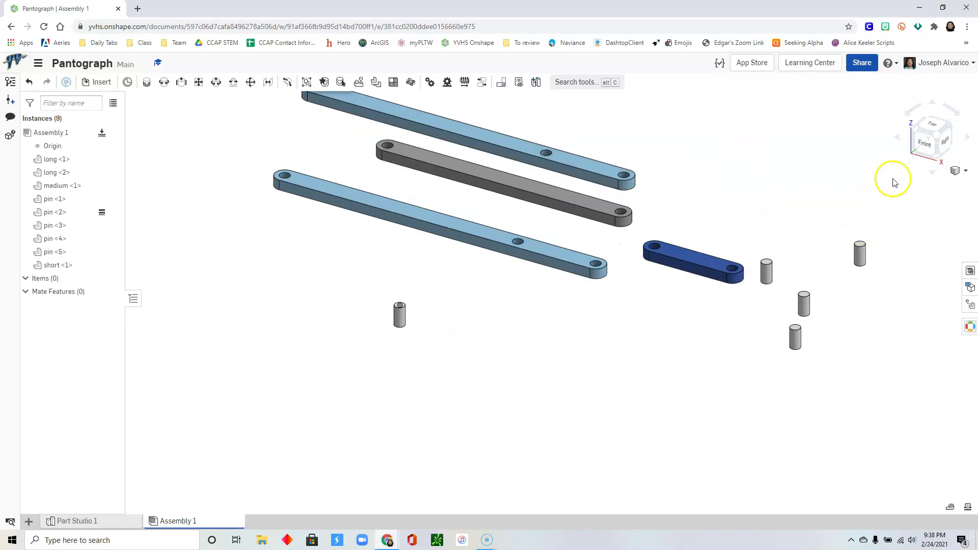
Step: From the Top view, rotate long <2> 90° upright with the triad's rotation arc
left_click(936, 126)
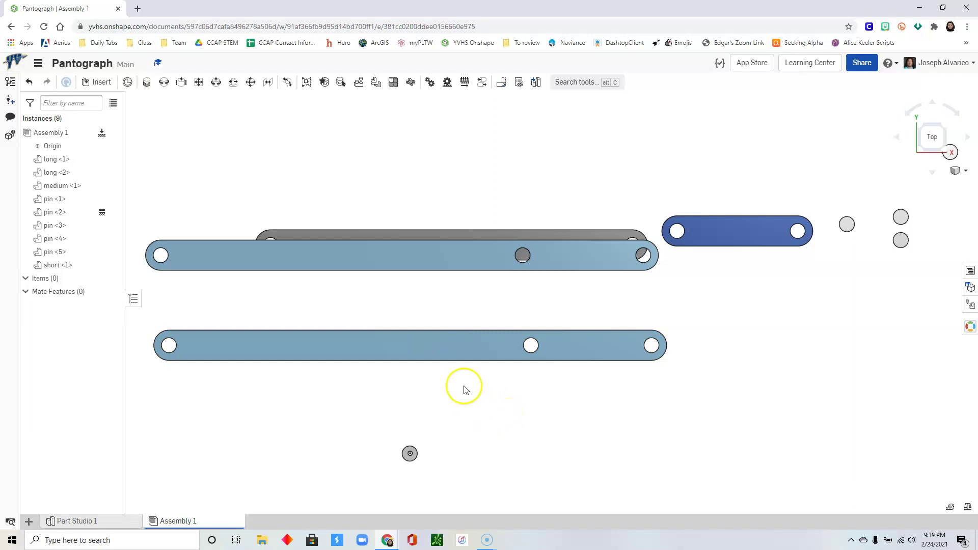
left_click(422, 344)
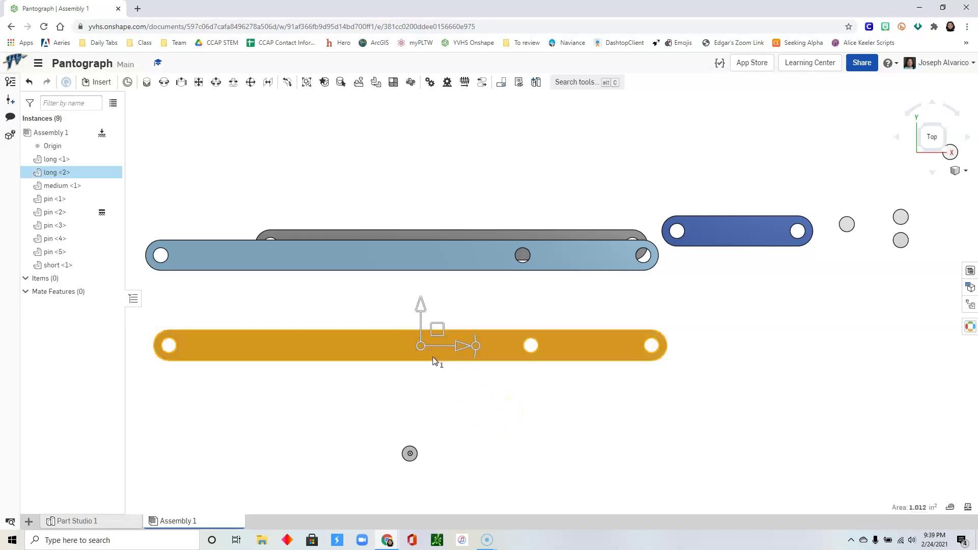
left_click(426, 348)
left_click_drag(475, 346, 422, 428)
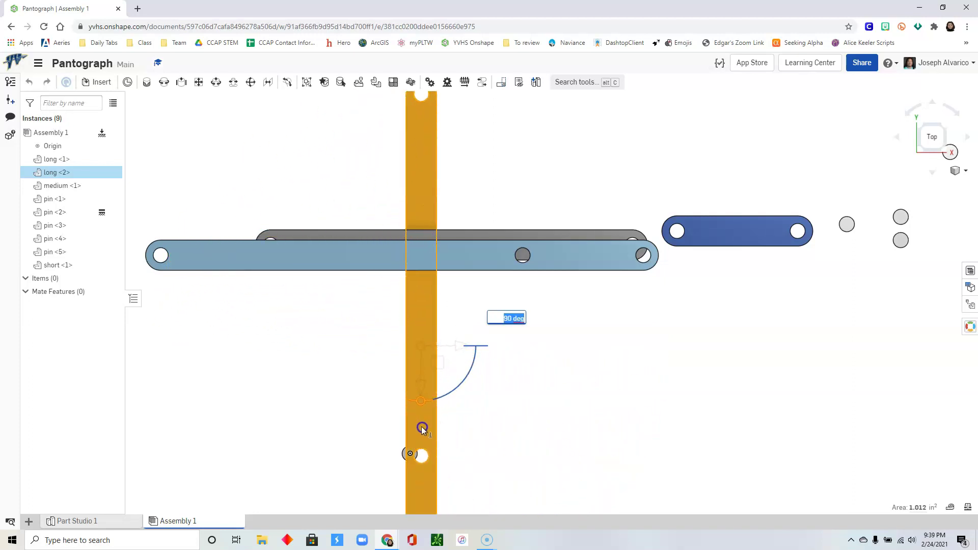
scroll(511, 413, "down", 5)
left_click(548, 423)
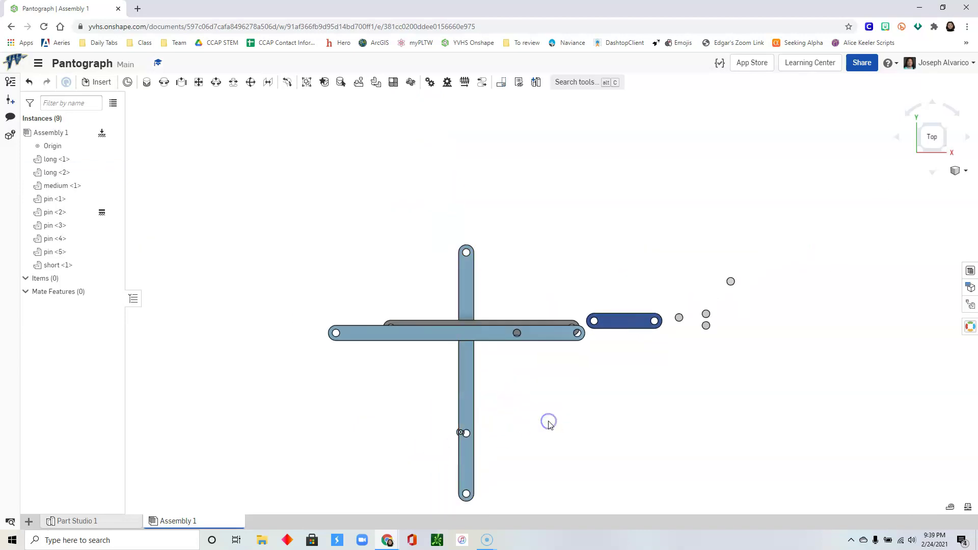
Step: Move the upright long link left and up, then orbit to a tilted view
middle_click_drag(548, 423, 518, 415)
scroll(518, 415, "up", 2)
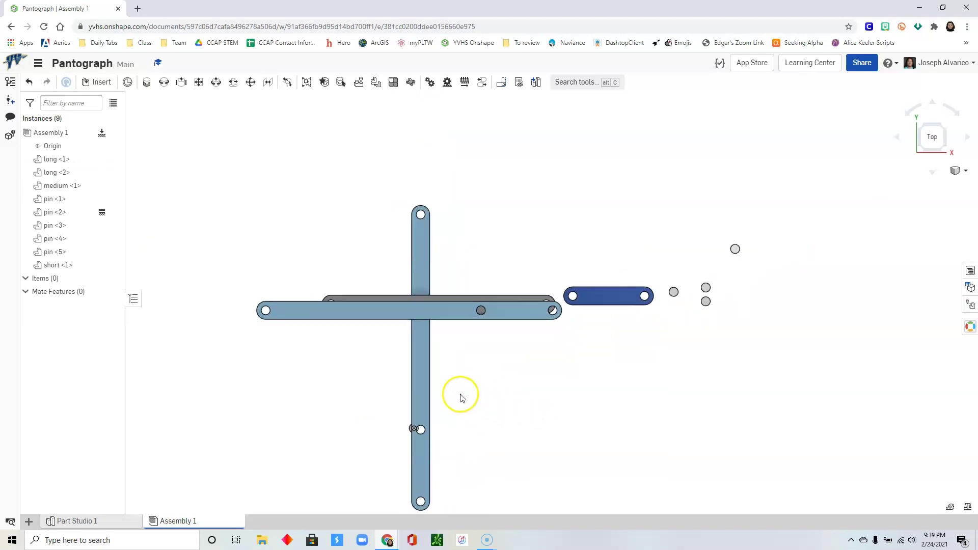
left_click_drag(418, 390, 361, 348)
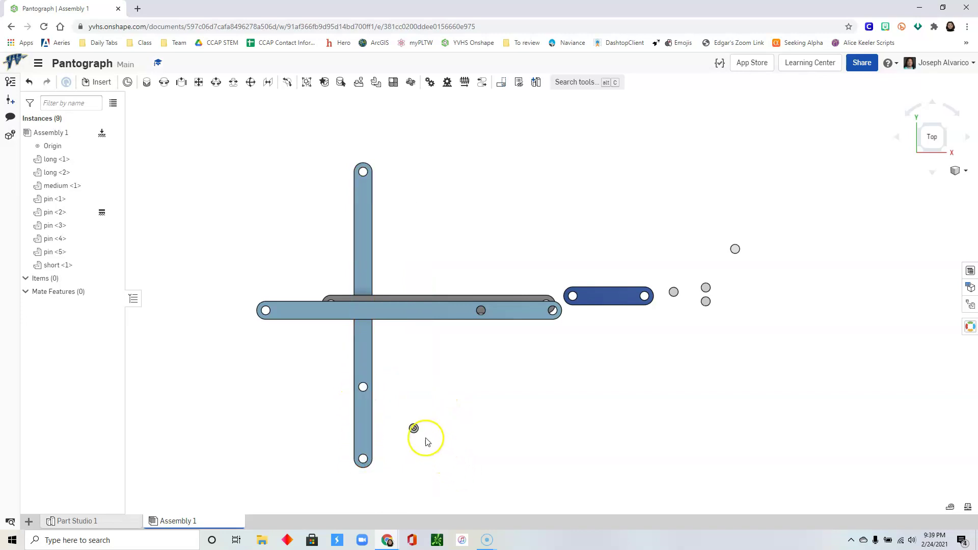
right_click_drag(442, 448, 435, 443)
middle_click_drag(498, 458, 437, 409)
Step: Create Revolute 1 joining long <2>'s bottom hole to the fixed pin <2>
scroll(437, 409, "up", 3)
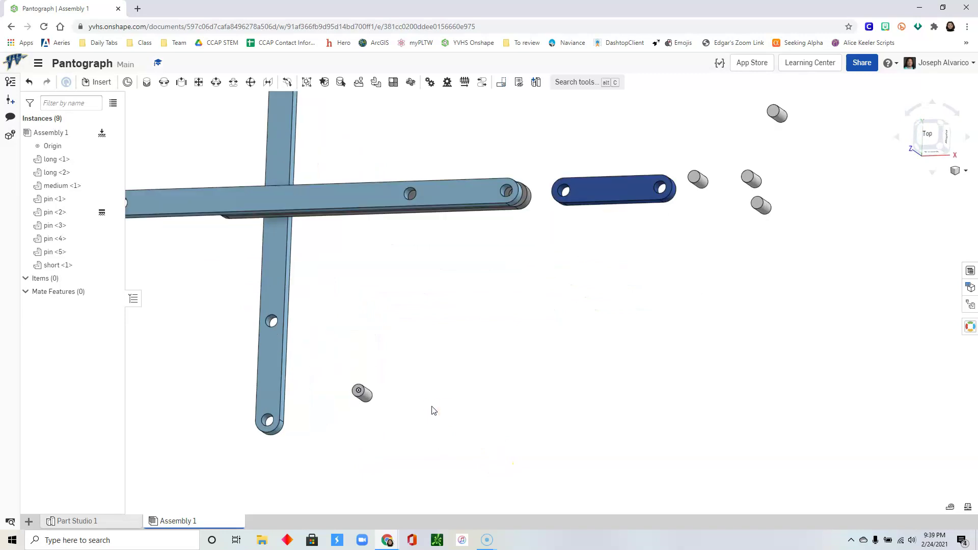
right_click_drag(431, 409, 425, 389)
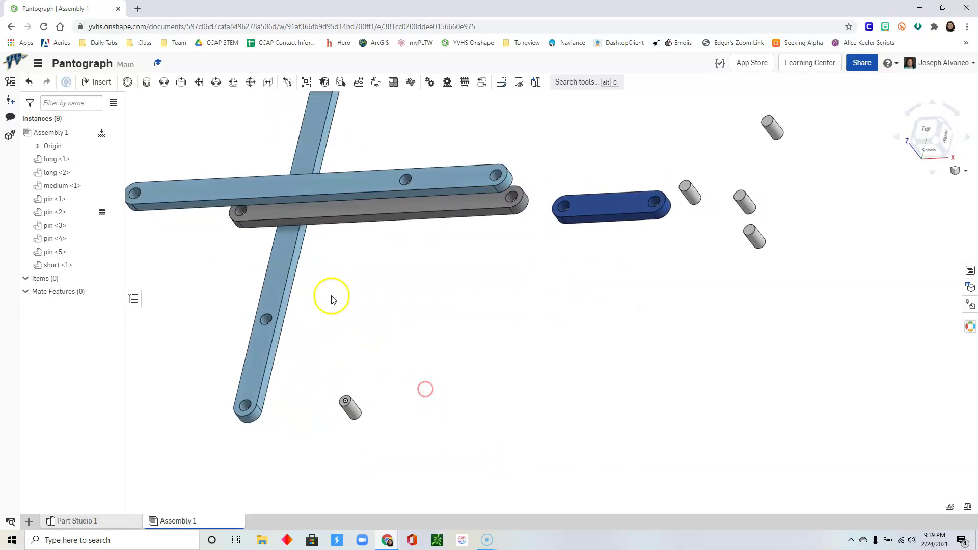
left_click(164, 82)
scroll(218, 341, "up", 2)
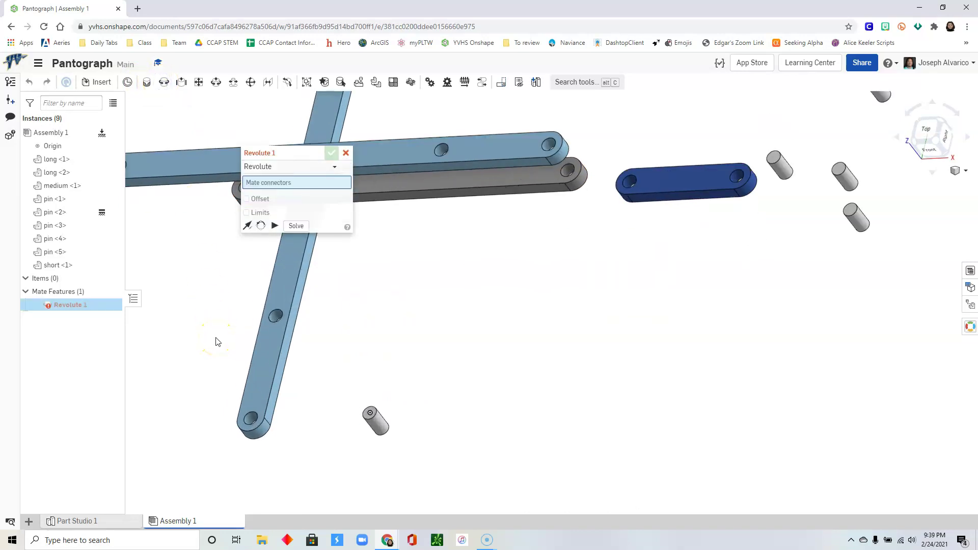
left_click(250, 419)
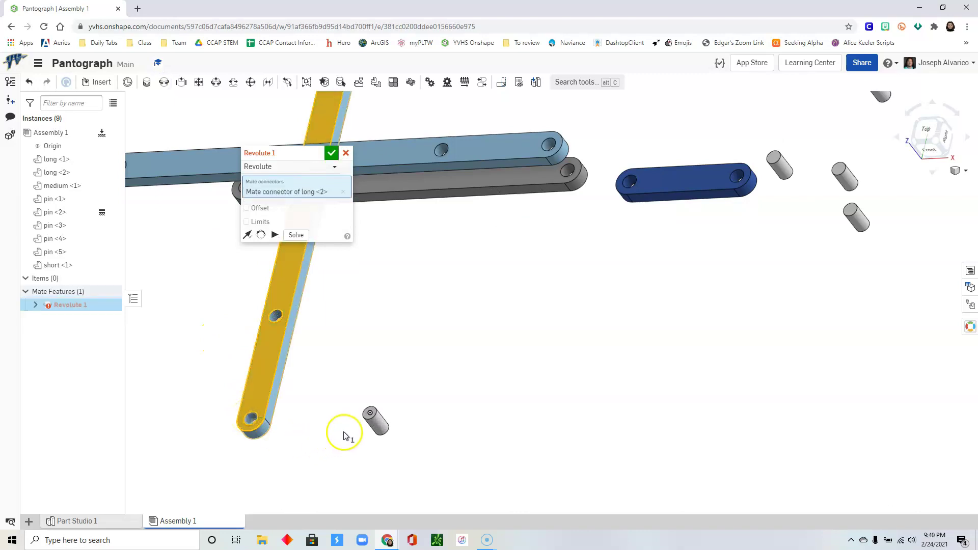
left_click(370, 414)
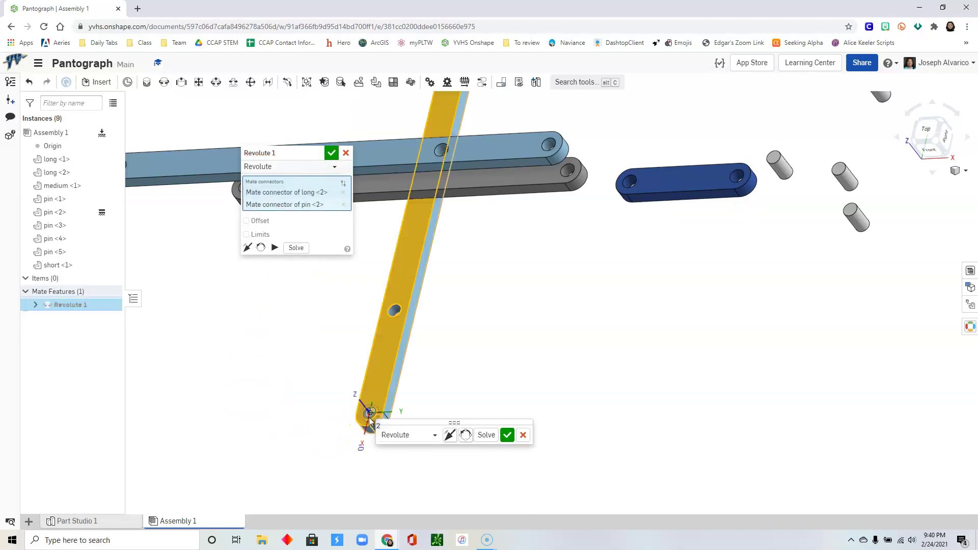
left_click(332, 152)
Step: Swing long <2> about its pinned end to test the joint
scroll(480, 391, "down", 3)
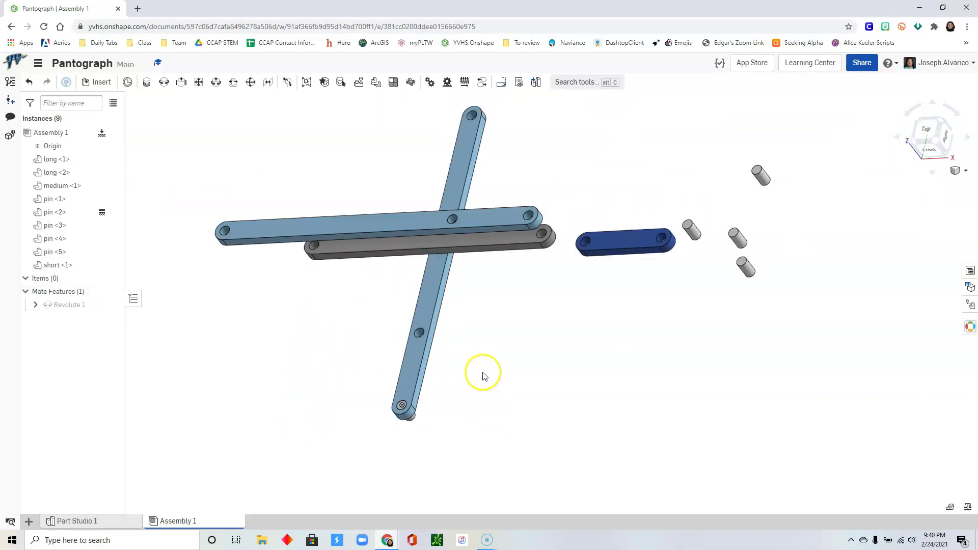
mouse_move(430, 285)
left_mouse_down()
mouse_move(338, 306)
mouse_move(433, 299)
mouse_move(447, 311)
mouse_move(432, 285)
mouse_move(369, 277)
mouse_move(444, 286)
mouse_move(433, 282)
left_mouse_up()
scroll(458, 375, "up", 4)
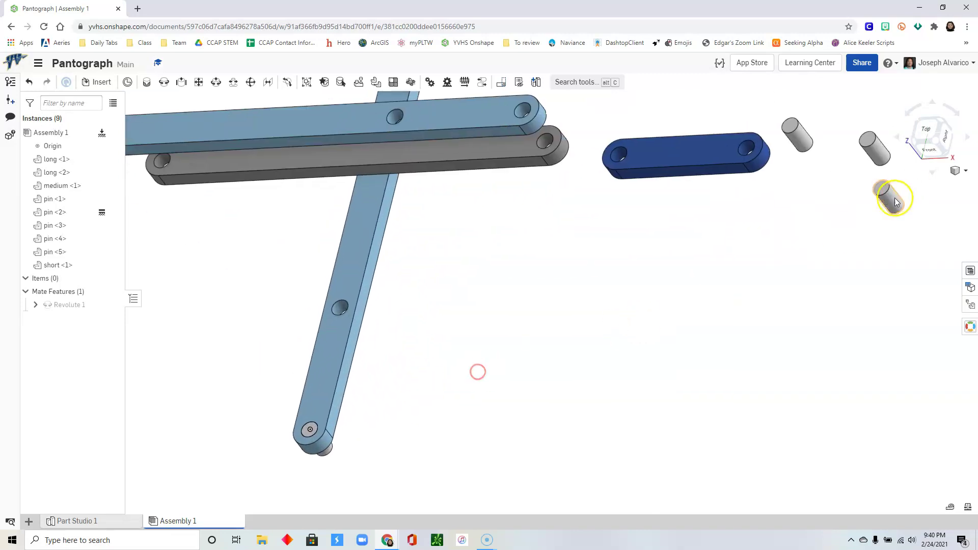
Step: Place pin <1> beside long <2> and mate it into the middle hole as Revolute 2
left_click_drag(606, 317, 454, 343)
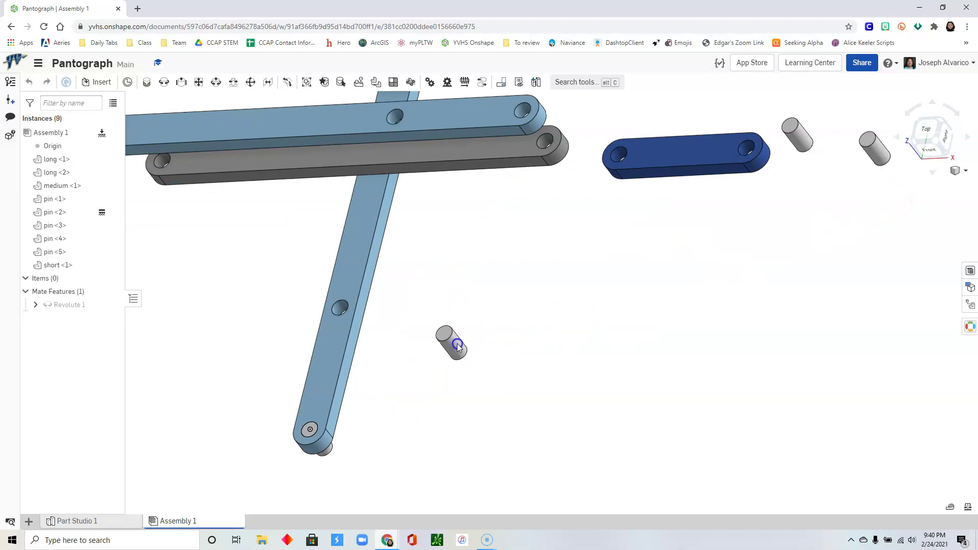
left_click(163, 83)
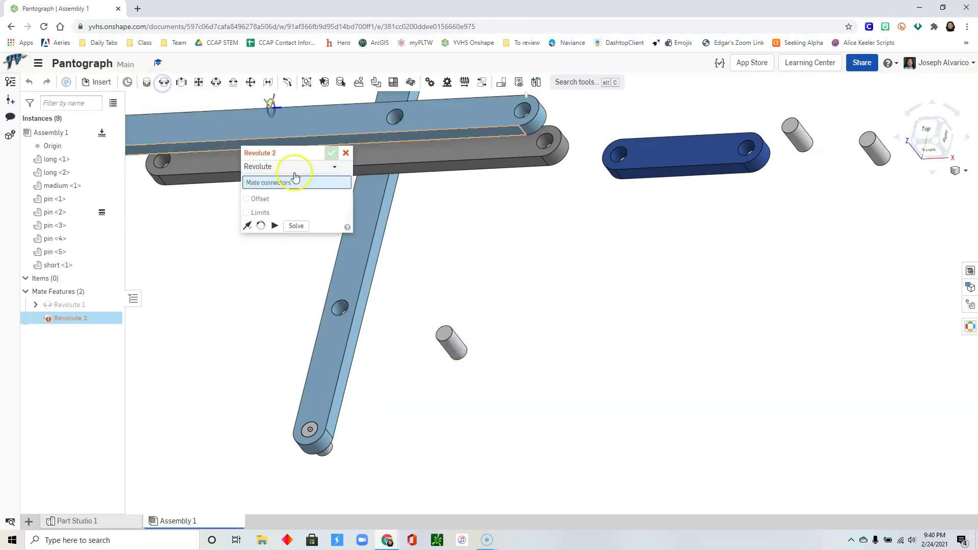
left_click(446, 337)
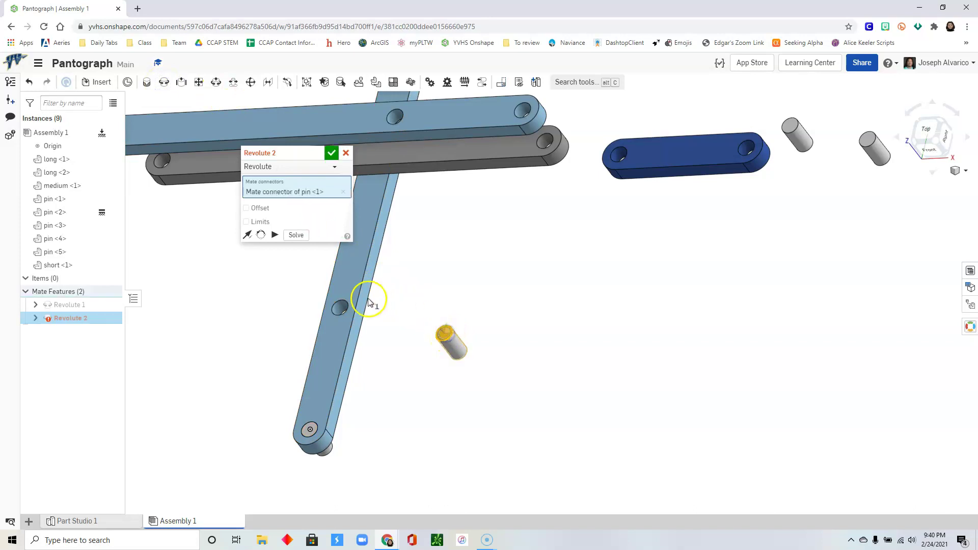
left_click(342, 309)
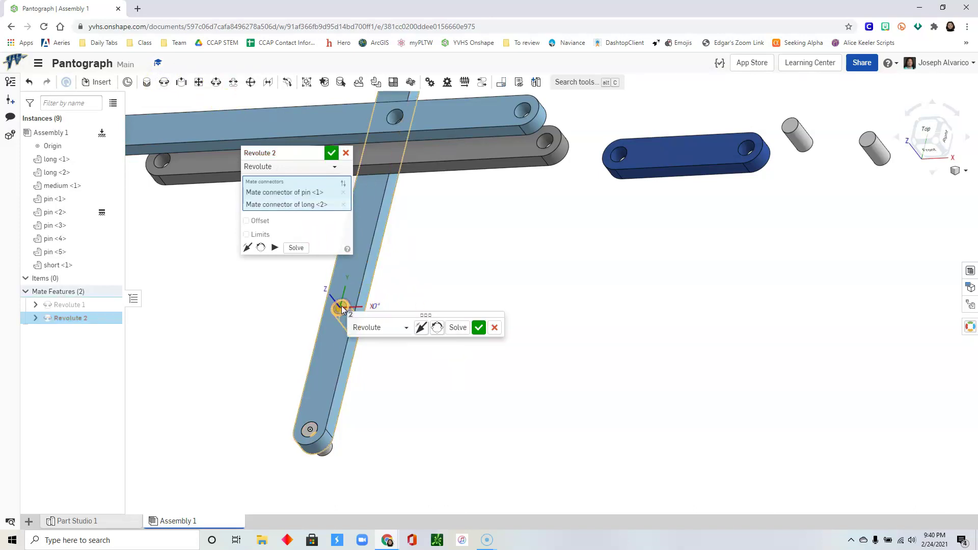
left_click(329, 152)
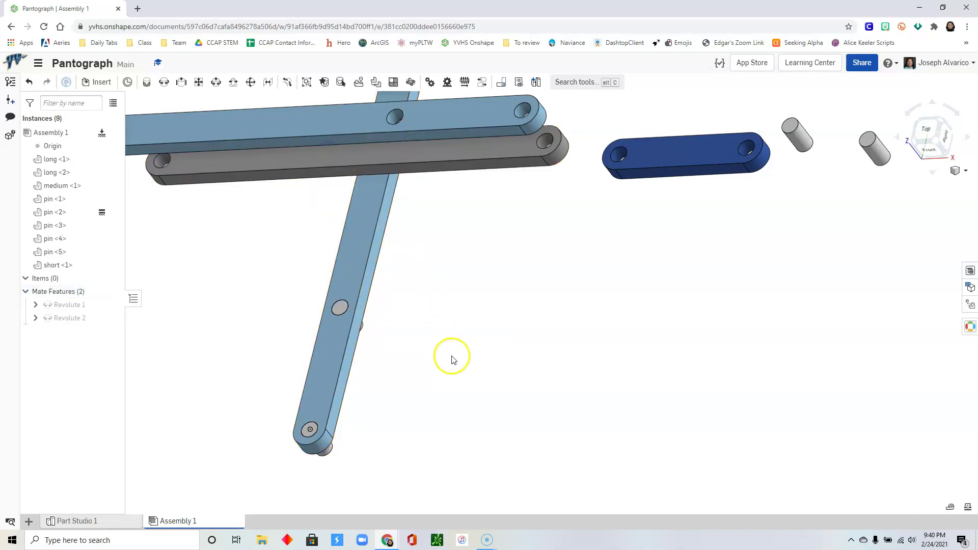
Step: Start a third revolute mate and select pin <1>'s connector in the long link's middle hole
mouse_move(452, 356)
right_mouse_down()
mouse_move(430, 334)
mouse_move(483, 353)
mouse_move(454, 331)
mouse_move(450, 348)
right_mouse_up()
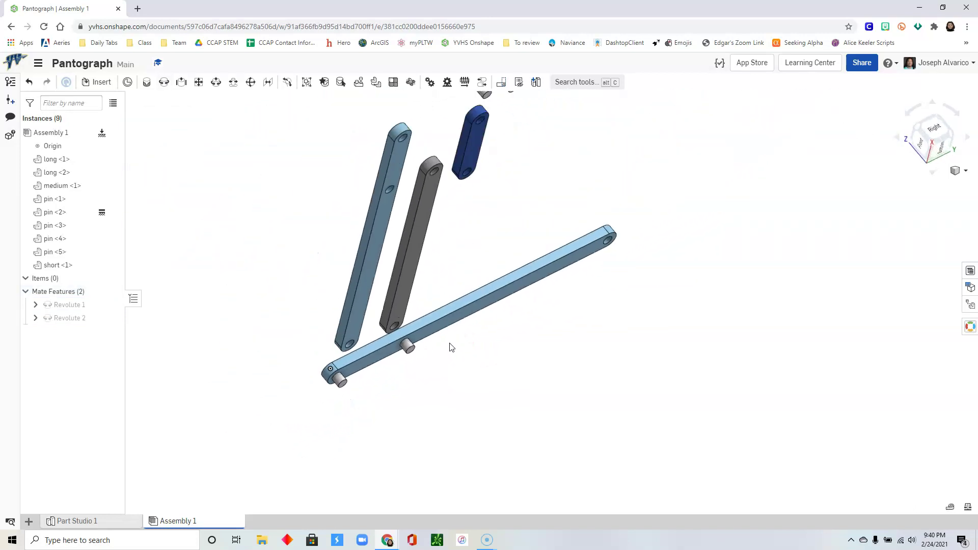
scroll(451, 347, "down", 2)
scroll(456, 369, "up", 3)
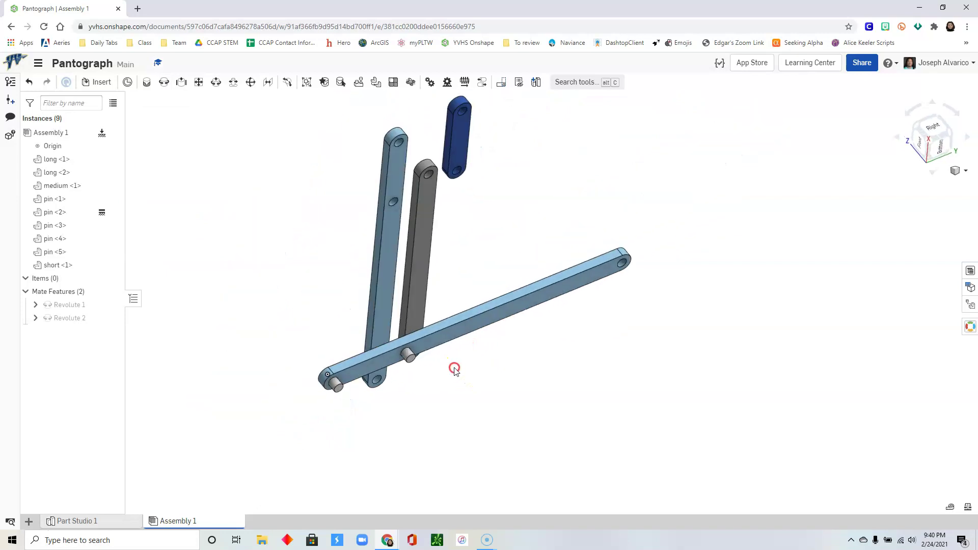
left_click(161, 83)
scroll(443, 397, "up", 2)
scroll(444, 398, "down", 5)
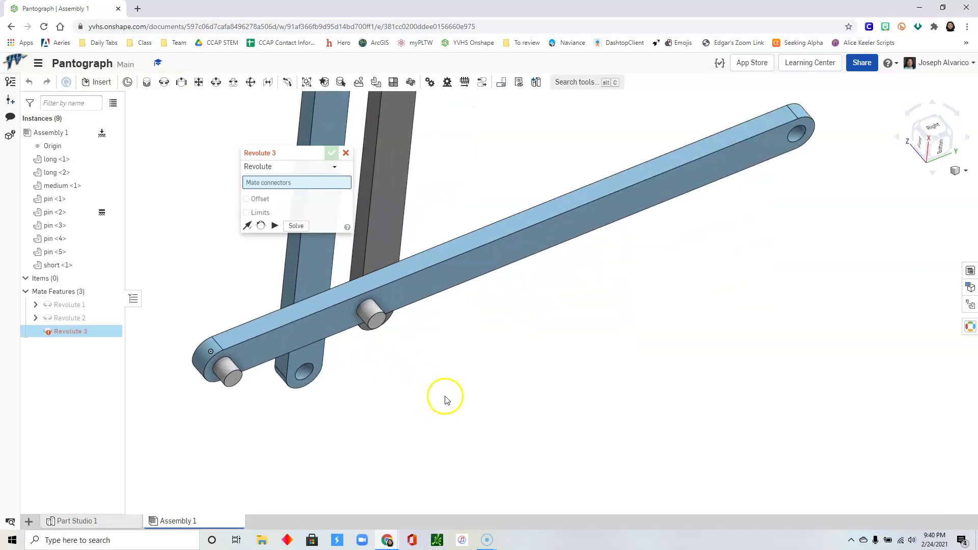
left_click(379, 321)
scroll(426, 373, "up", 4)
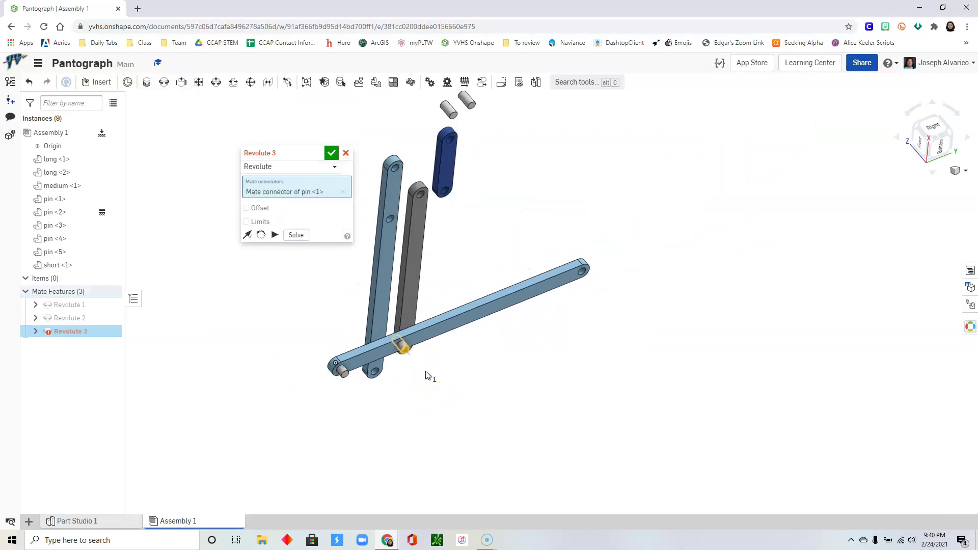
left_click(432, 371)
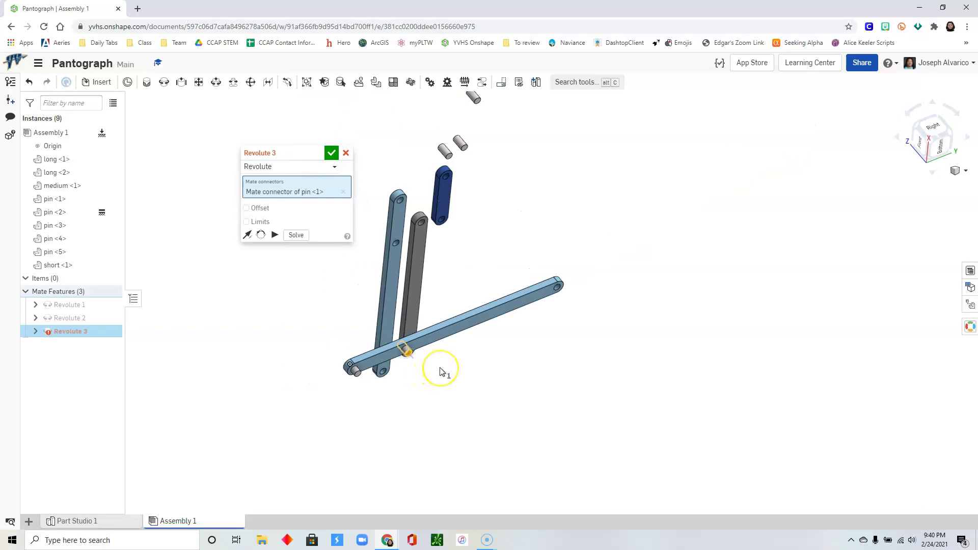
Step: Select short <1>'s hole connector and accept Revolute 3
scroll(442, 370, "down", 3)
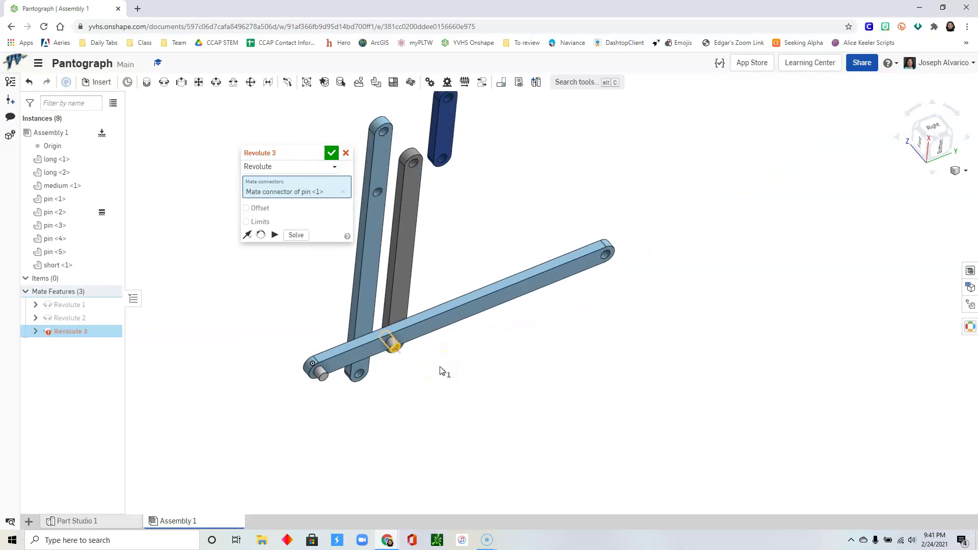
scroll(443, 369, "up", 1)
right_click_drag(443, 369, 445, 350)
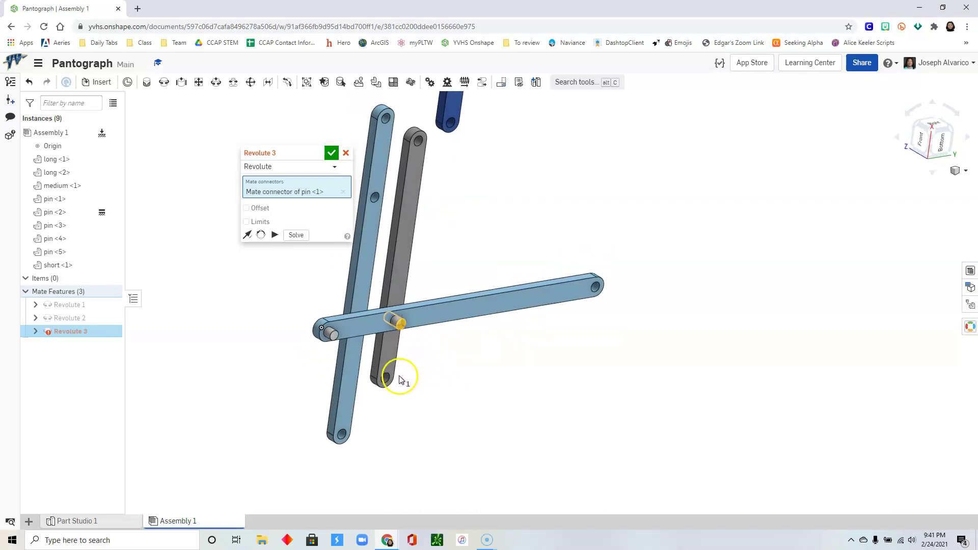
scroll(491, 212, "up", 2)
scroll(452, 228, "down", 5)
scroll(530, 373, "up", 3)
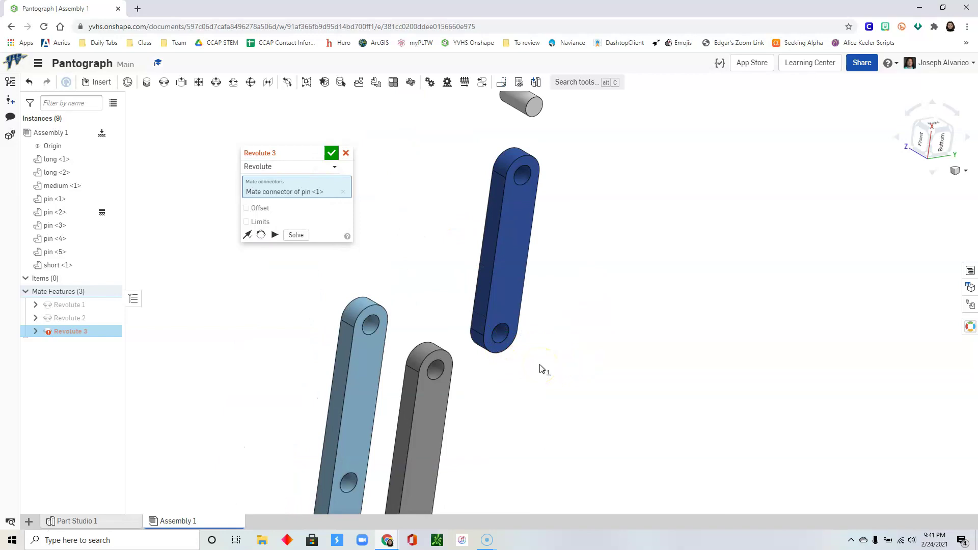
left_click(499, 338)
scroll(542, 423, "up", 3)
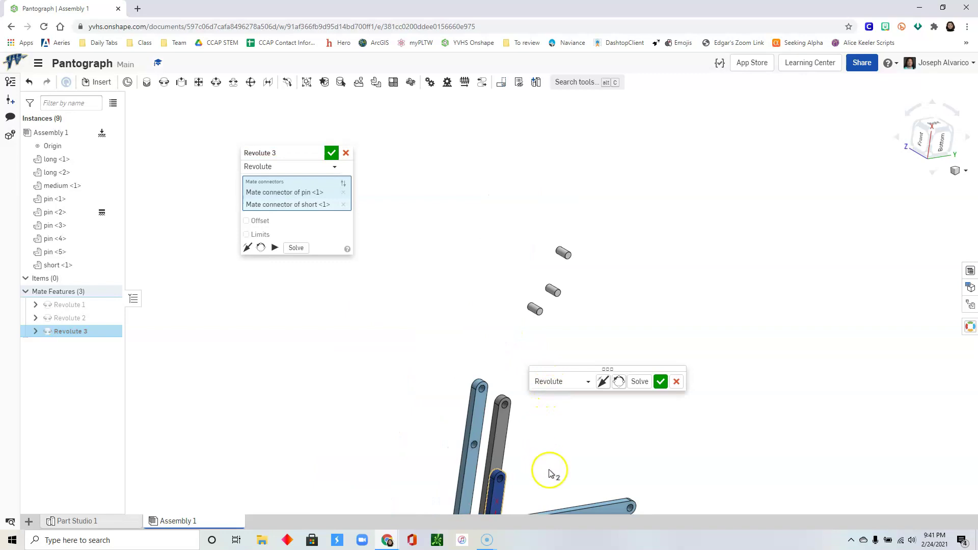
middle_click_drag(549, 471, 563, 244)
right_click_drag(601, 332, 667, 419)
left_click(329, 153)
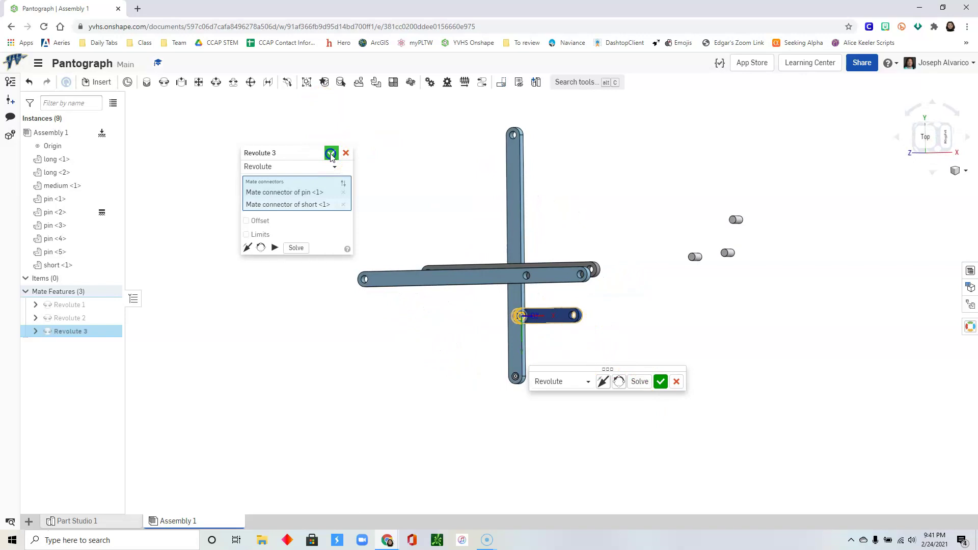
Step: Move pin <4> beside the short link and mate it into its free hole as Revolute 4
scroll(572, 364, "down", 5)
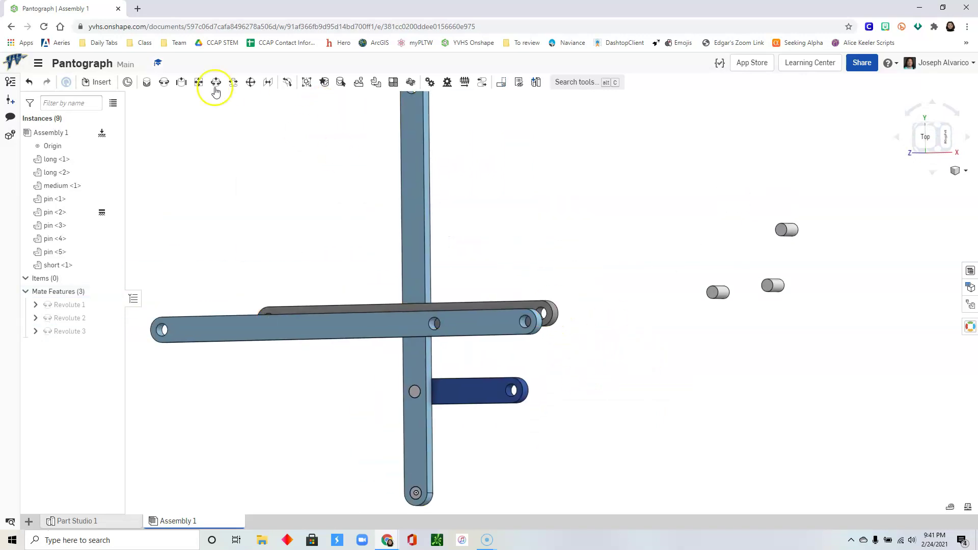
left_click_drag(712, 314, 560, 410)
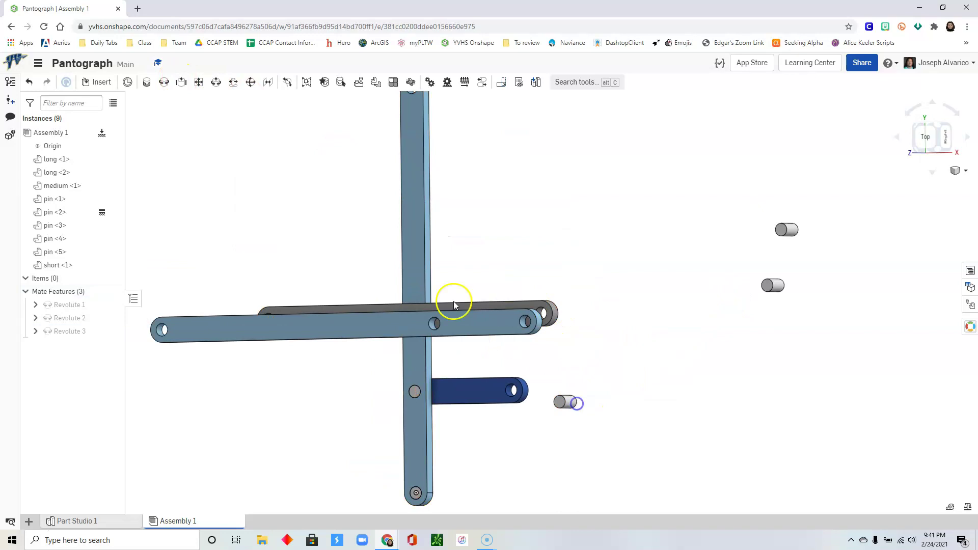
left_click(163, 82)
right_click_drag(672, 452, 589, 451)
scroll(318, 426, "up", 4)
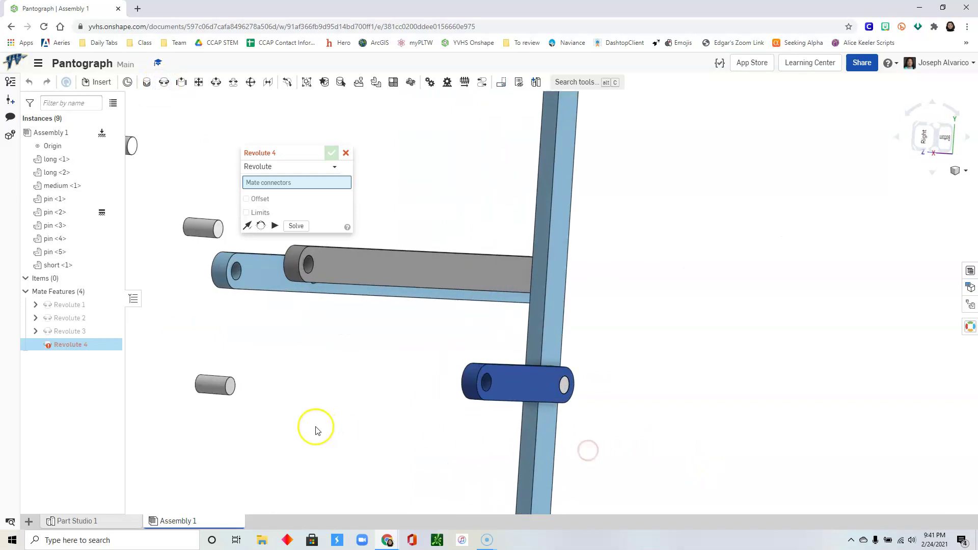
left_click(217, 382)
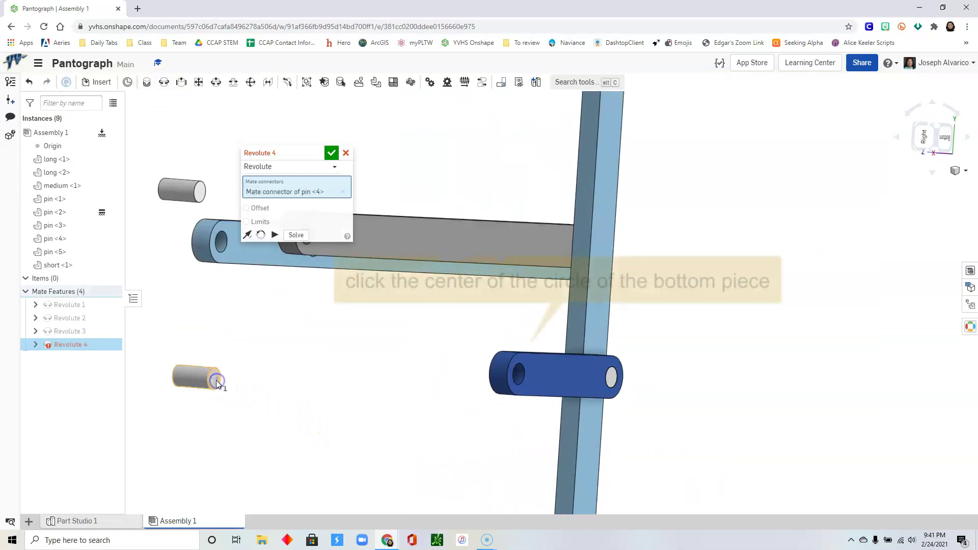
left_click(519, 376)
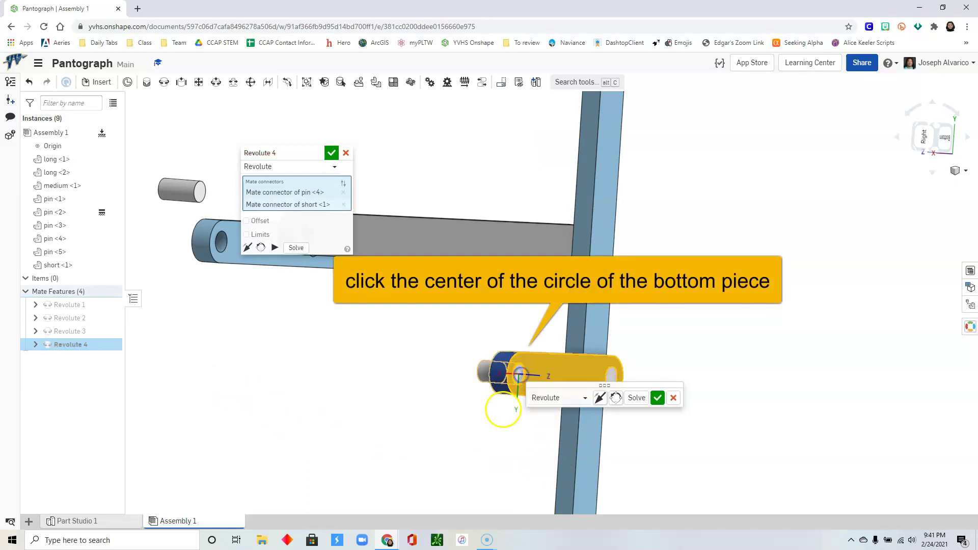
left_click(330, 154)
Step: Return to a near top-down view and drag the medium link beside the short link
scroll(343, 353, "down", 3)
right_click_drag(343, 353, 445, 306)
left_click_drag(446, 306, 676, 334)
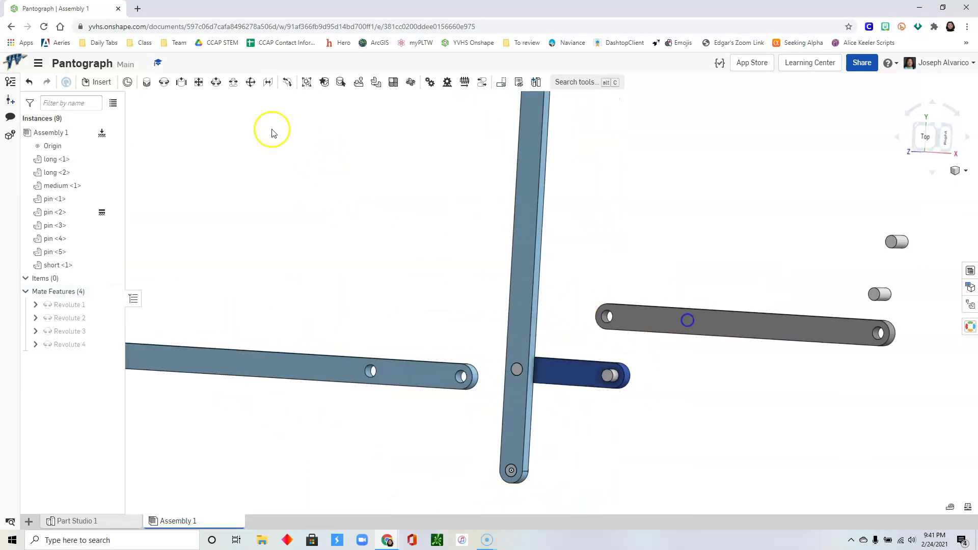
Step: Create Revolute 5 joining the medium link's end hole to pin <4>
left_click(162, 87)
scroll(690, 410, "up", 4)
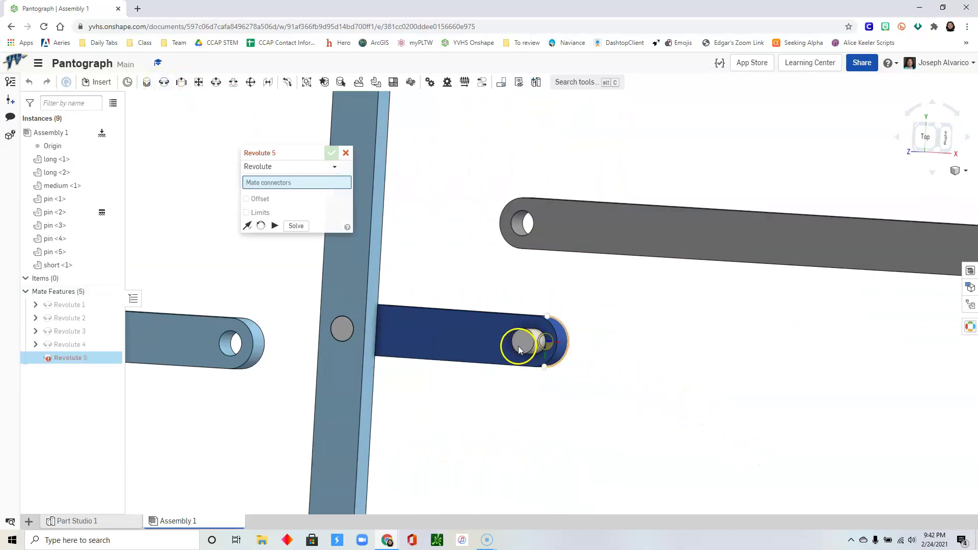
left_click(518, 346)
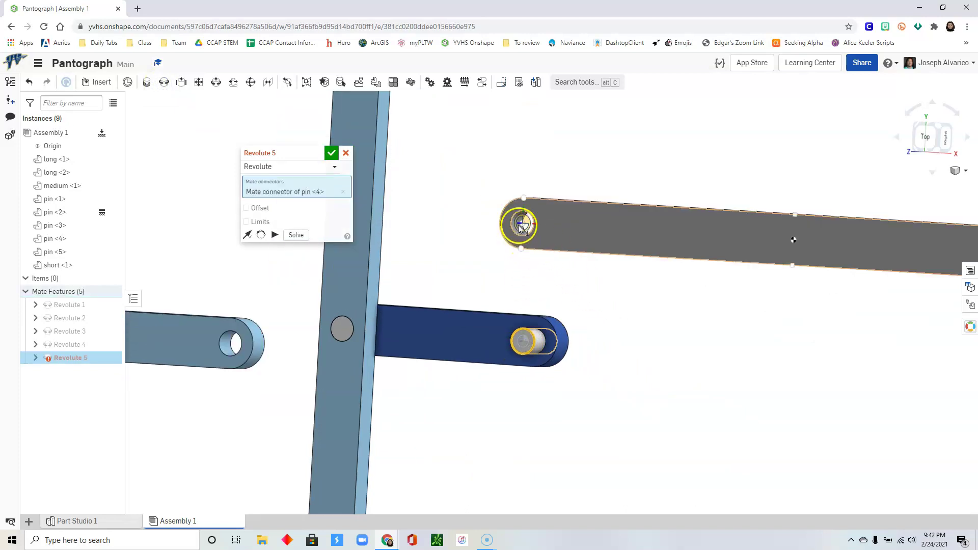
left_click(522, 224)
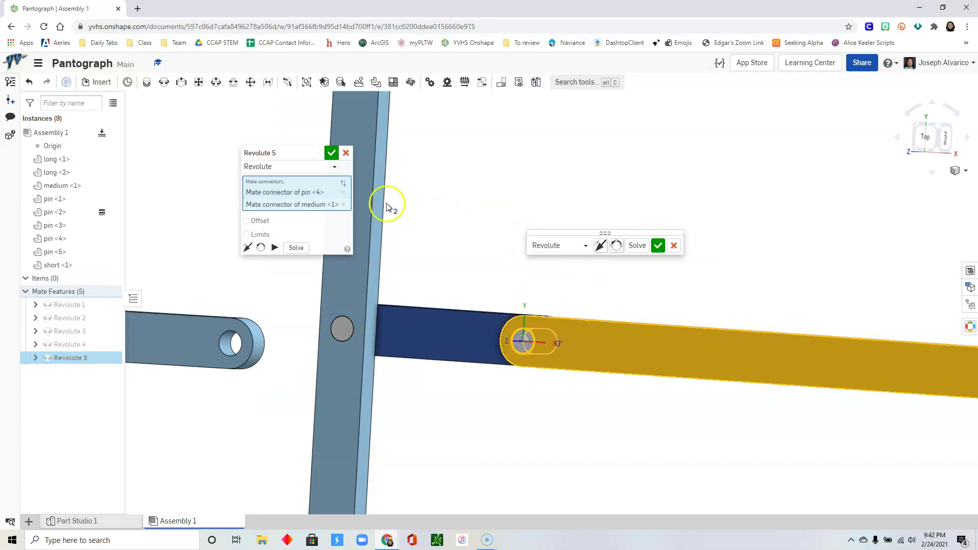
left_click(331, 153)
Step: Swing the grey medium link upright about pin <4>
middle_click_drag(615, 240, 583, 343)
scroll(583, 343, "down", 2)
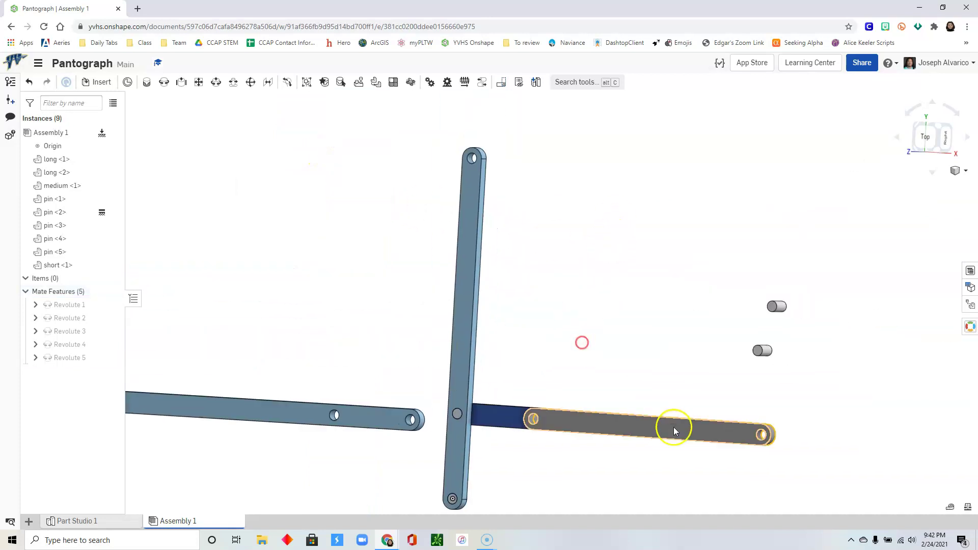
mouse_move(640, 343)
right_mouse_down()
mouse_move(661, 344)
mouse_move(650, 348)
right_mouse_up()
left_click(672, 439)
left_click_drag(670, 422, 553, 249)
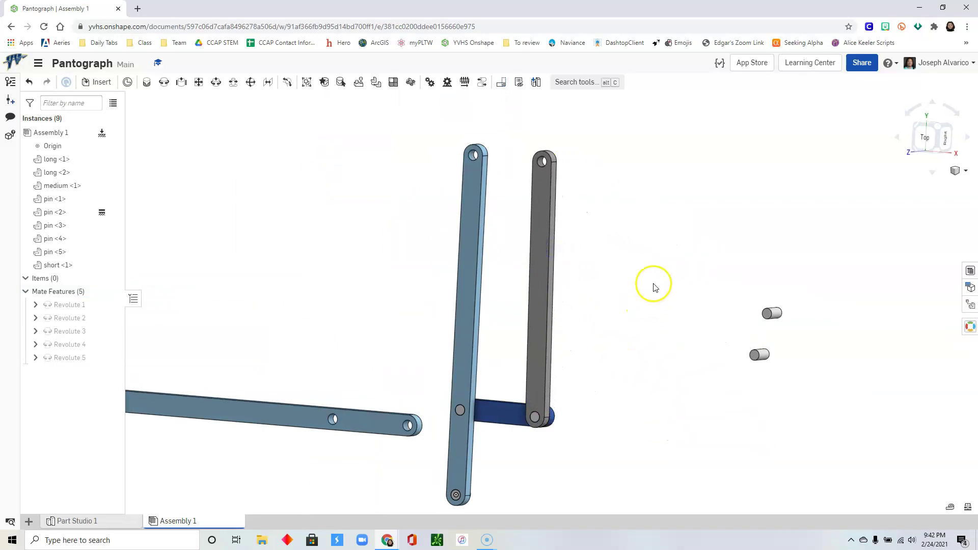
middle_click_drag(655, 280, 631, 312)
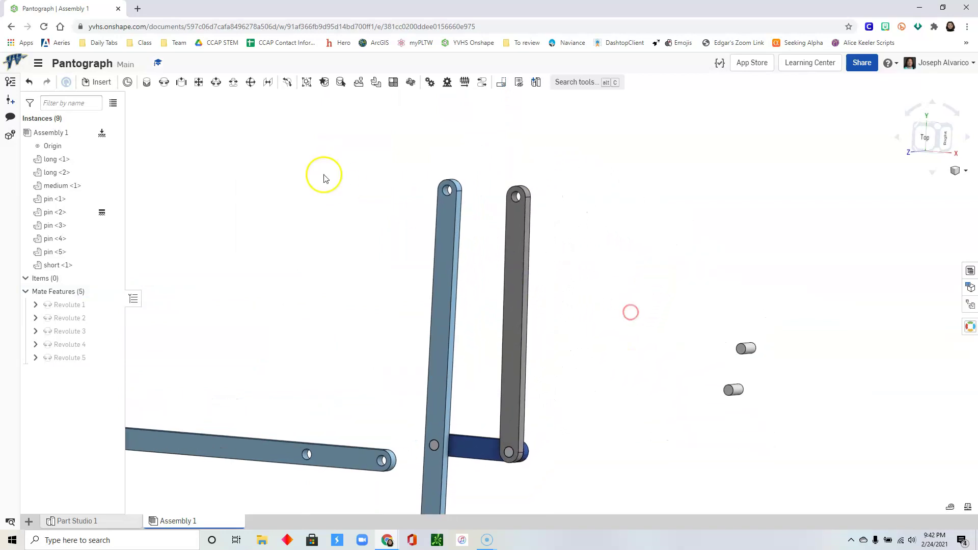
Step: Add Revolute 6 pinning pin <5> into the top hole of blue long link <2>
left_click(164, 84)
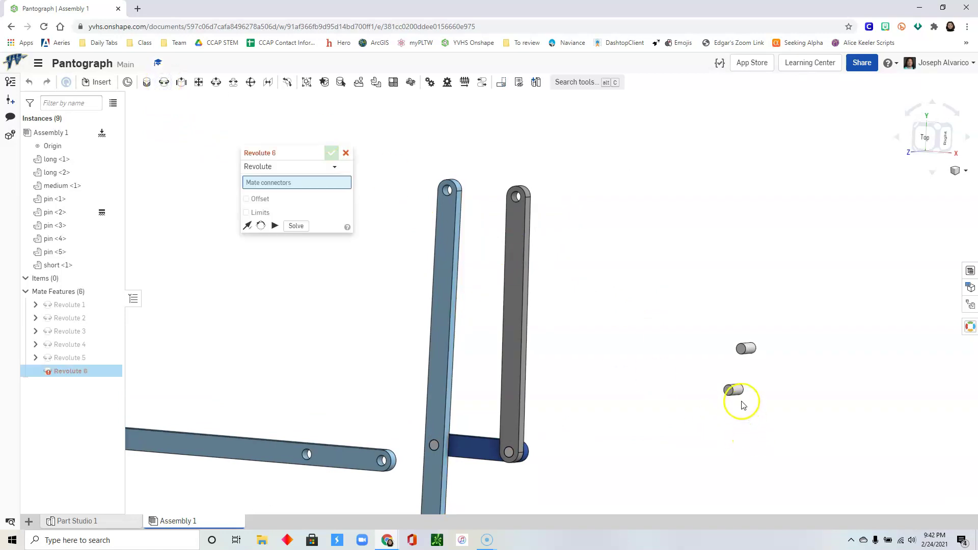
scroll(740, 404, "up", 3)
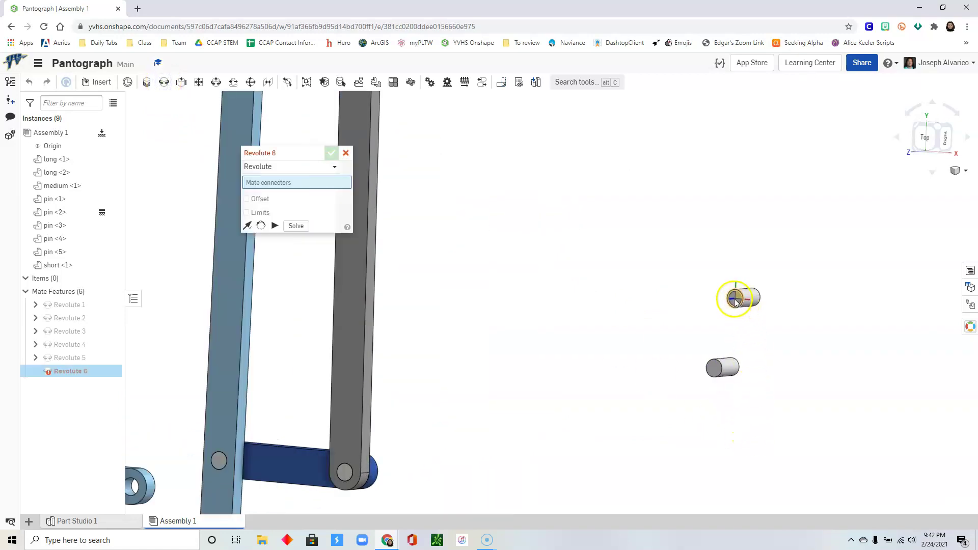
left_click(735, 301)
scroll(524, 235, "down", 3)
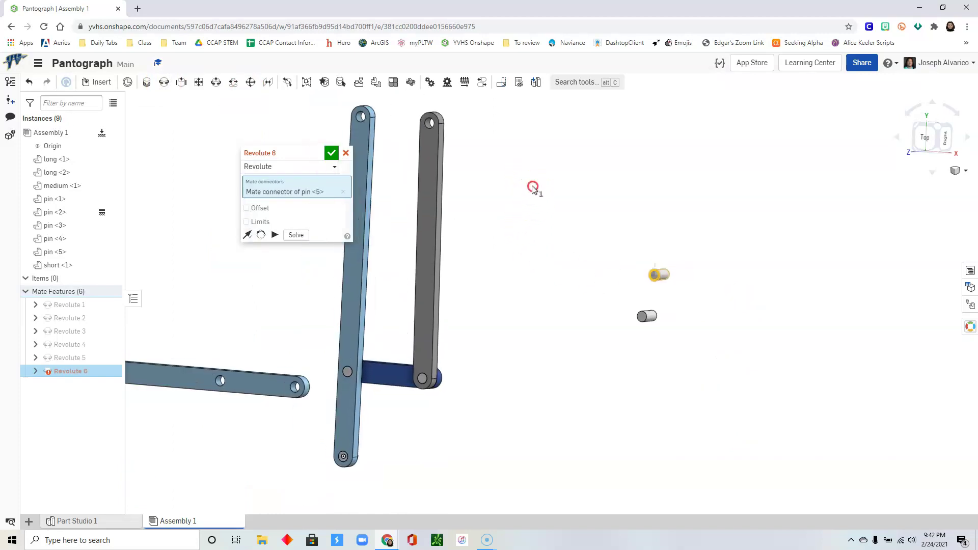
middle_click_drag(545, 196, 661, 298)
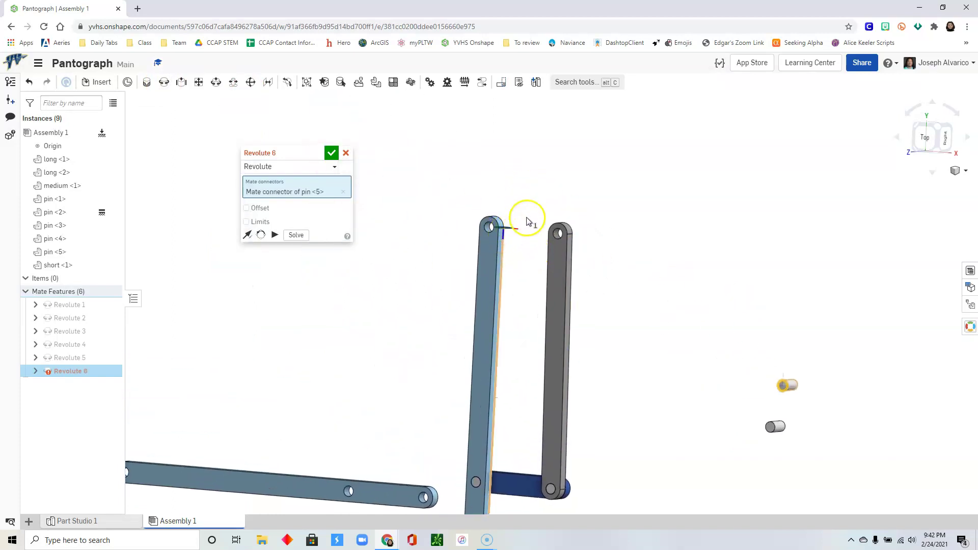
scroll(525, 221, "down", 1)
scroll(525, 222, "up", 4)
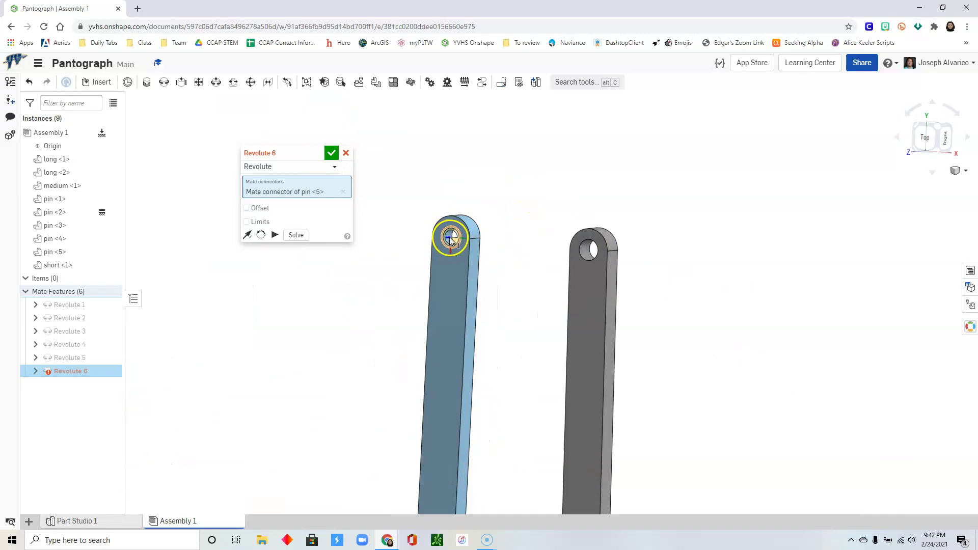
left_click(451, 238)
left_click(331, 153)
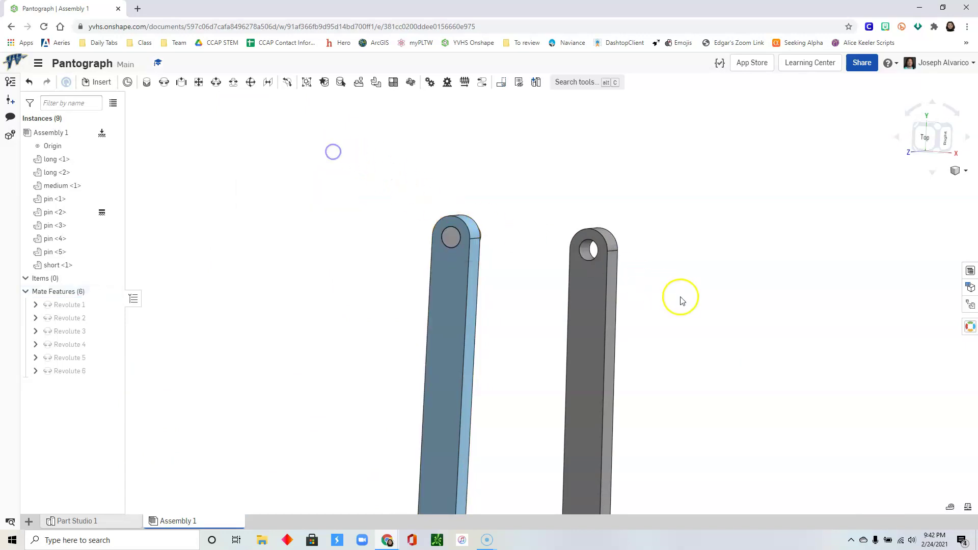
scroll(683, 300, "down", 3)
Step: Add Revolute 7 seating pin <3> in the grey link's top hole, then lift long <1> above
middle_click_drag(767, 383, 705, 332)
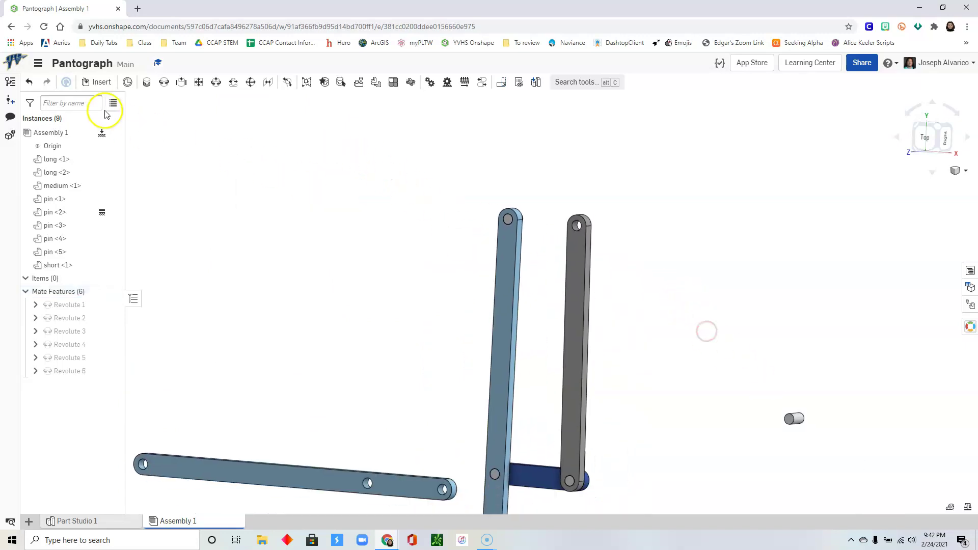
left_click(163, 87)
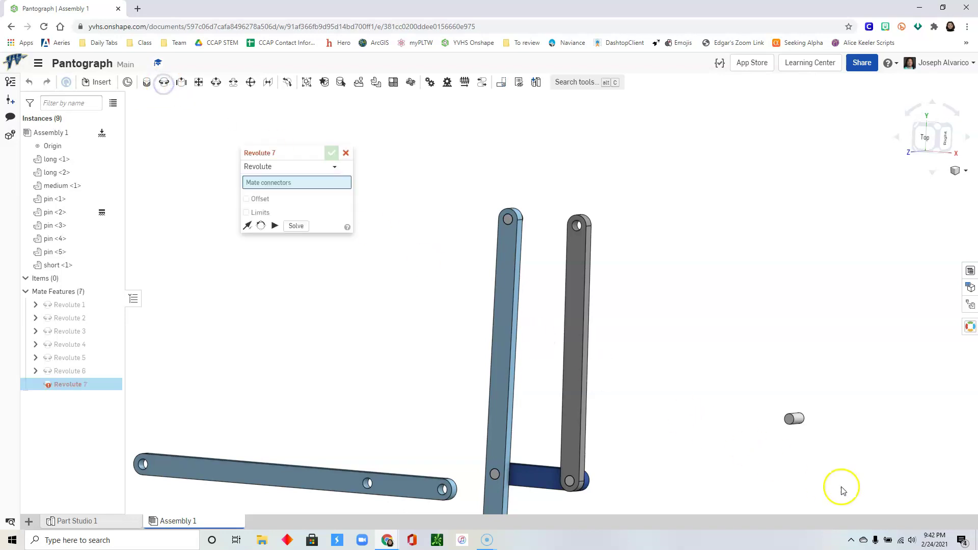
scroll(834, 477, "up", 3)
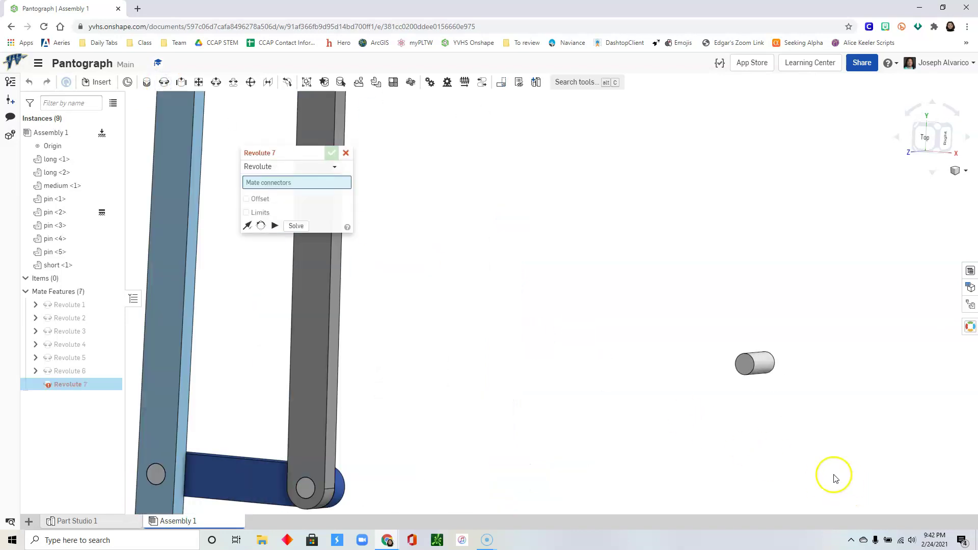
left_click(744, 365)
middle_click_drag(504, 212, 678, 482)
scroll(506, 273, "down", 2)
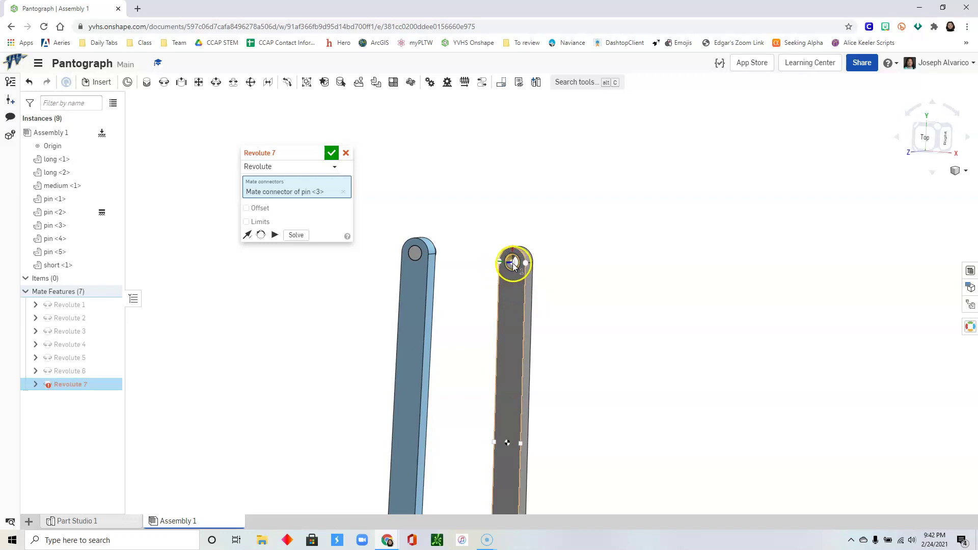
left_click(513, 265)
left_click(331, 153)
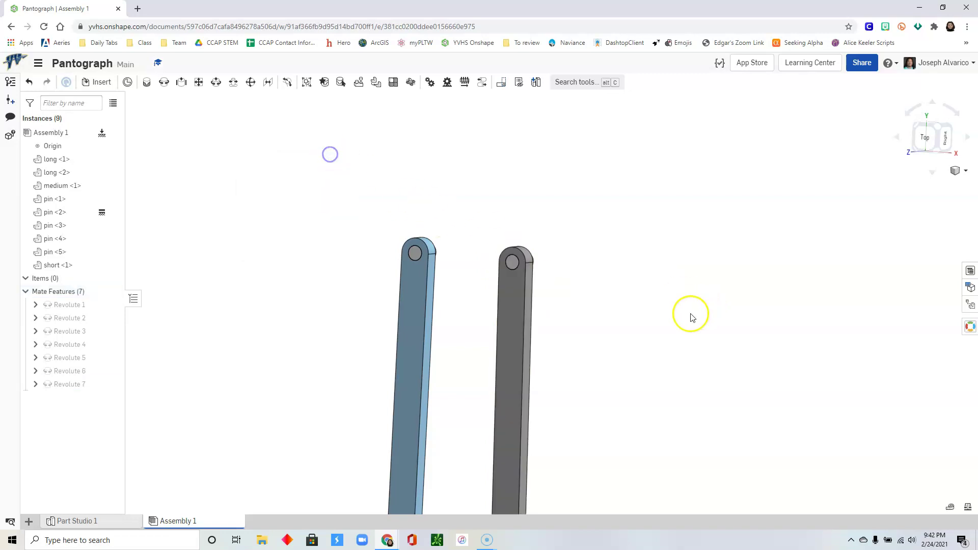
left_click_drag(356, 499, 630, 225)
scroll(690, 319, "up", 2)
Step: Rotate the top long link <1> 180 degrees end for end
middle_click_drag(681, 312, 569, 383)
left_click(458, 284)
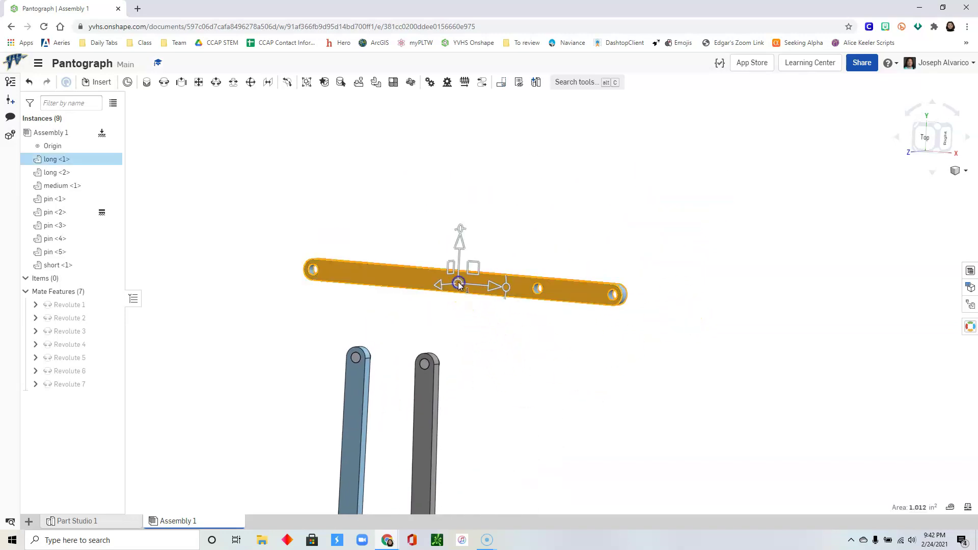
left_click_drag(507, 288, 339, 287)
left_click(535, 381)
right_click_drag(577, 375, 502, 380)
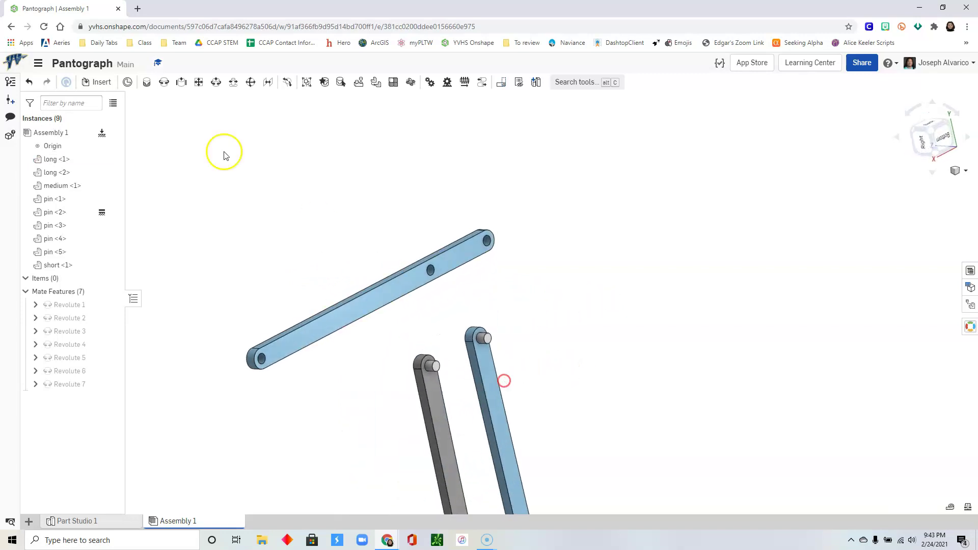
Step: Add Revolute 8 joining pin <5> to long <1>'s end hole, then swing it toward horizontal
left_click(167, 85)
scroll(542, 353, "up", 3)
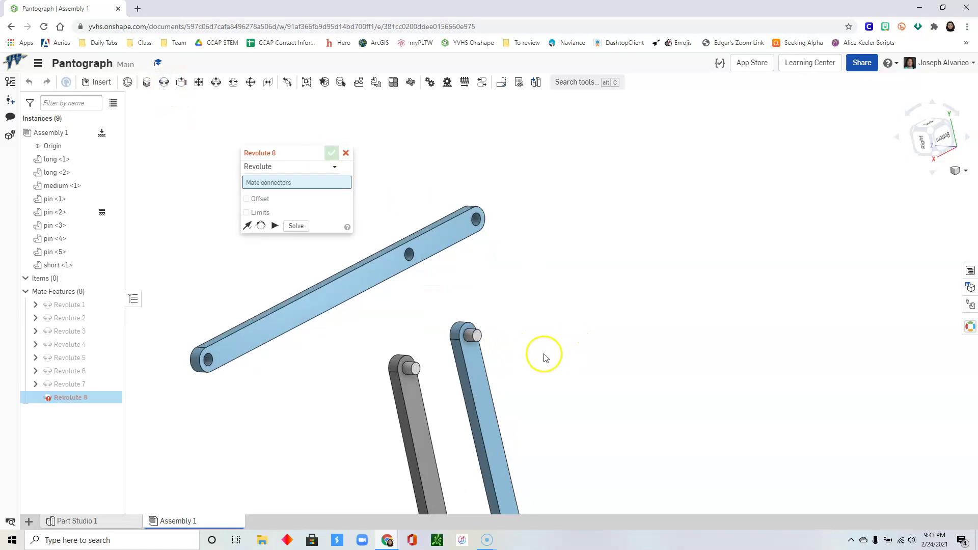
left_click(467, 334)
scroll(476, 262, "up", 3)
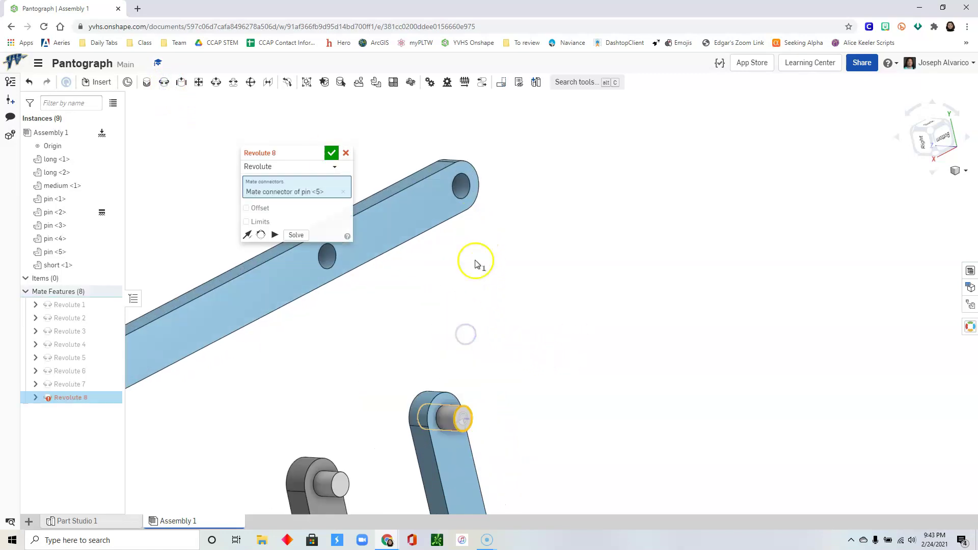
left_click(464, 191)
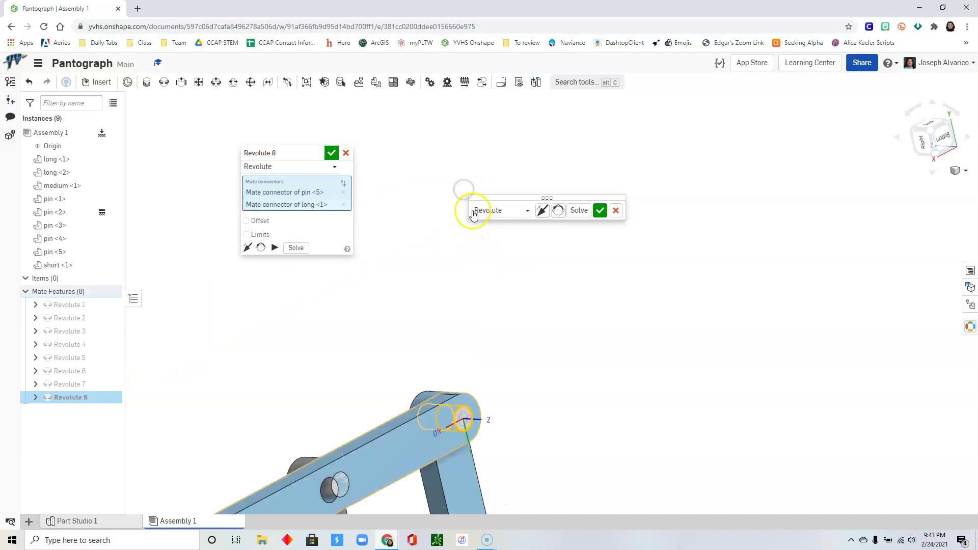
left_click(331, 153)
scroll(536, 357, "down", 2)
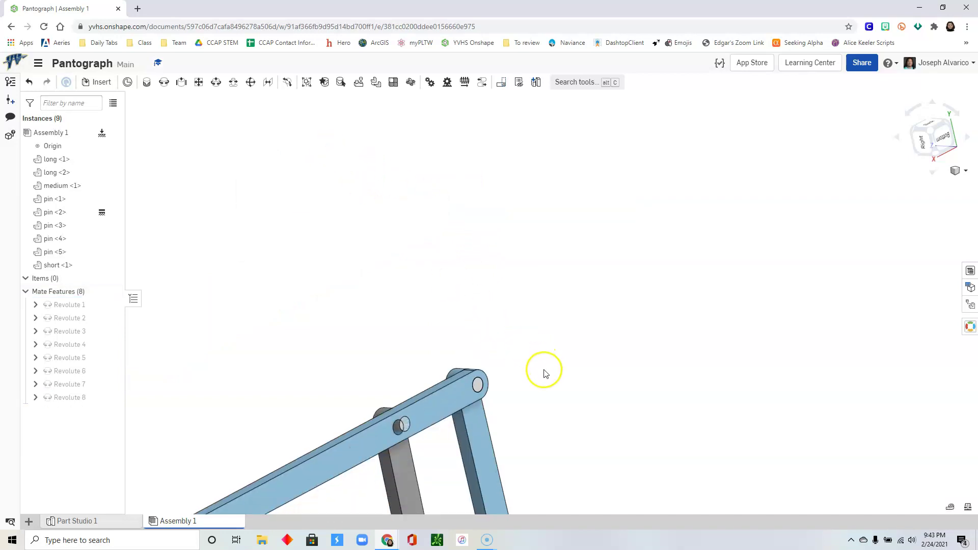
left_click_drag(284, 484, 298, 356)
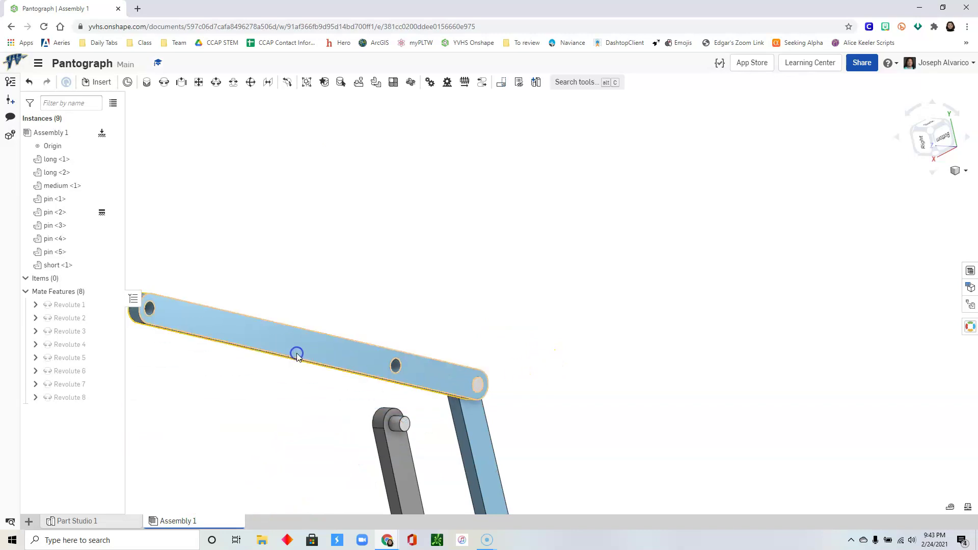
Step: Add Revolute 9 pinning pin <3> into long <1>'s middle hole, closing the linkage
left_click(164, 84)
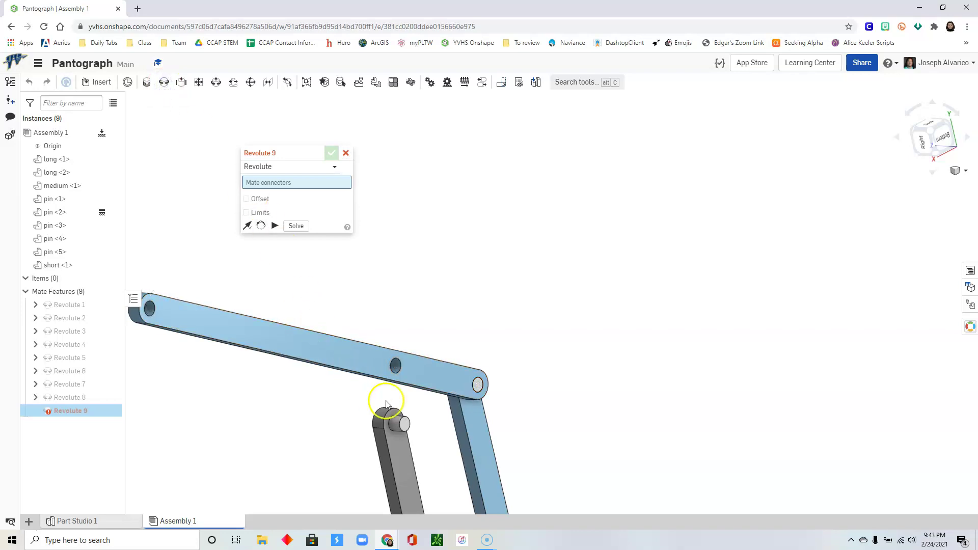
scroll(400, 428, "up", 3)
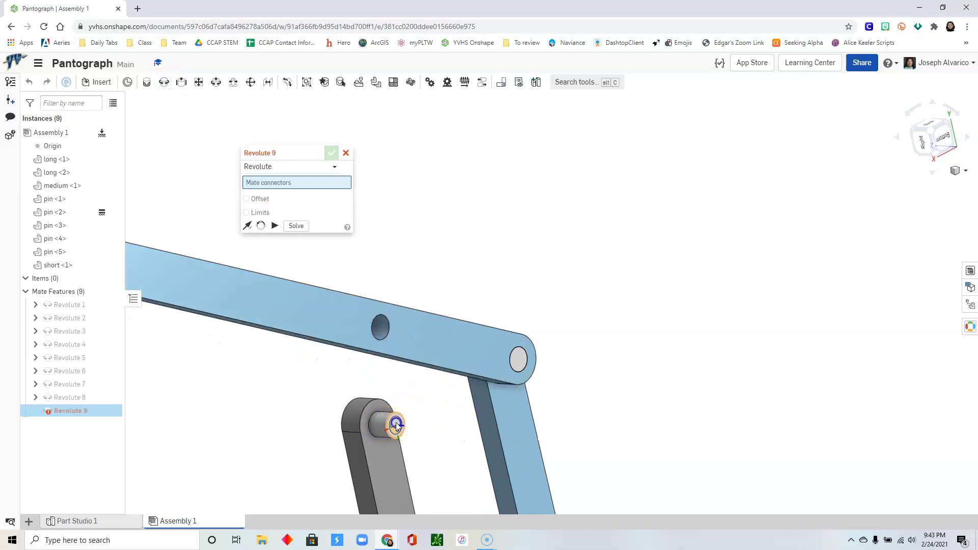
left_click(397, 426)
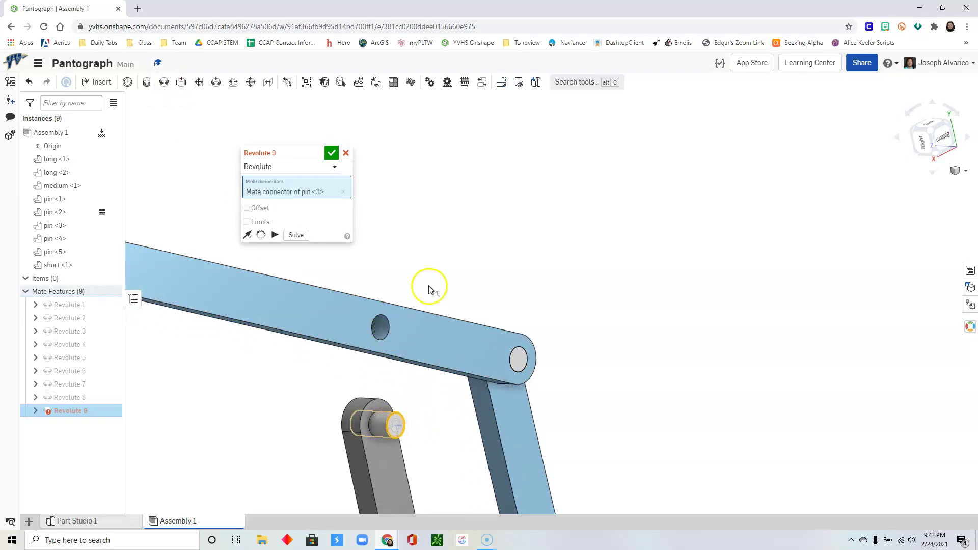
left_click(386, 311)
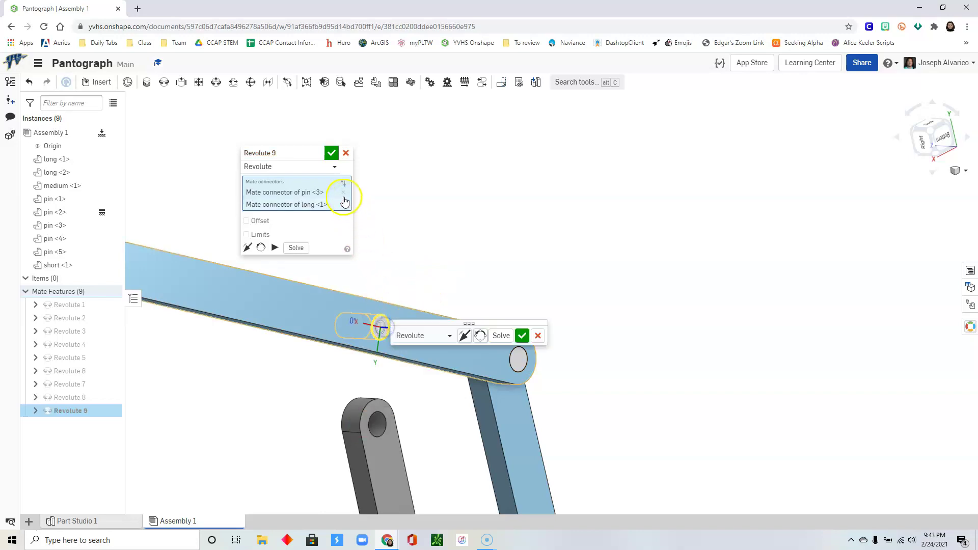
left_click(332, 153)
scroll(402, 229, "down", 5)
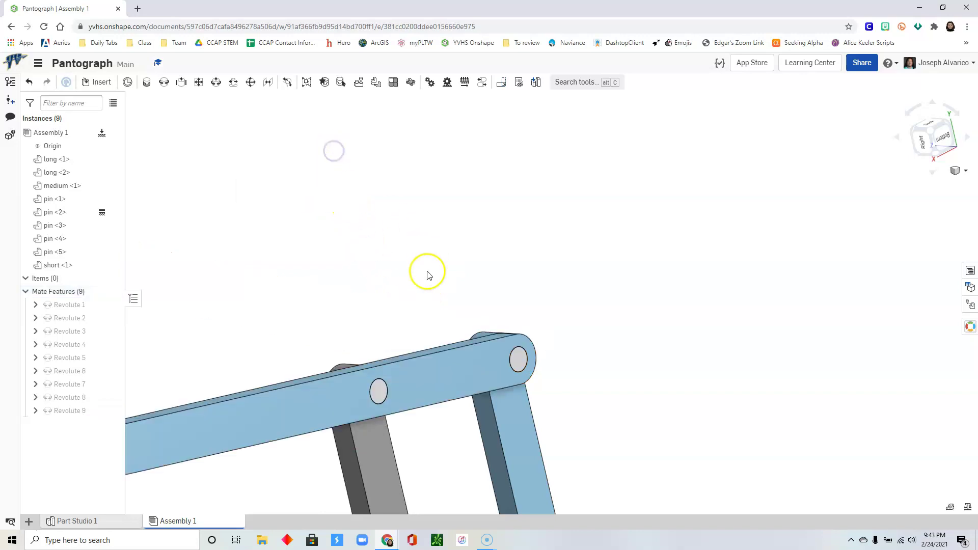
right_click_drag(440, 293, 531, 313)
Step: Snap the view straight onto the Top face of the pantograph
scroll(489, 372, "up", 5)
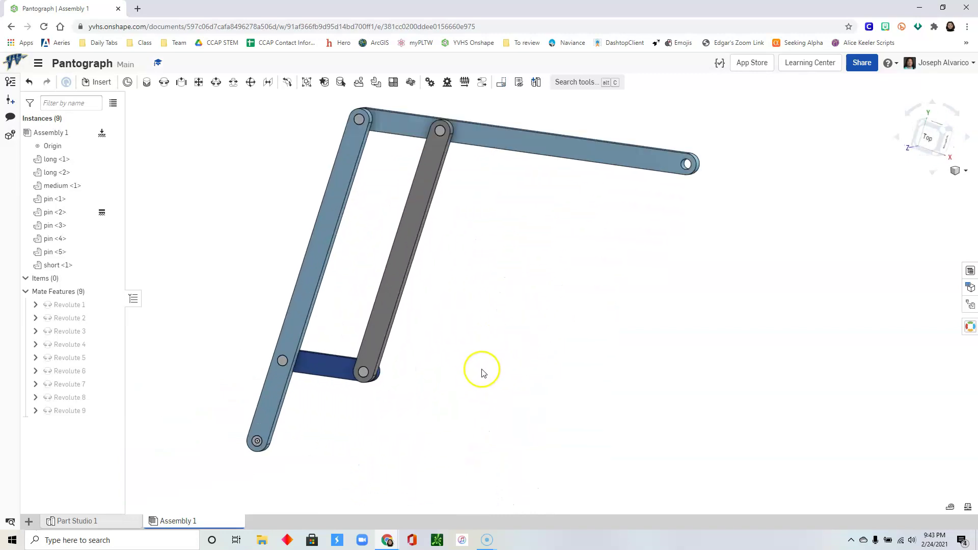
right_click_drag(471, 375, 501, 368)
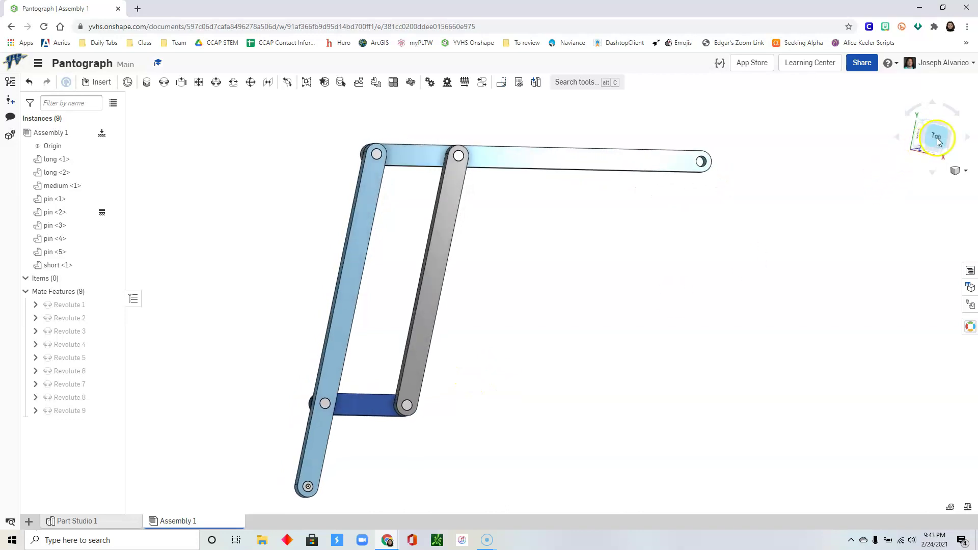
left_click(935, 136)
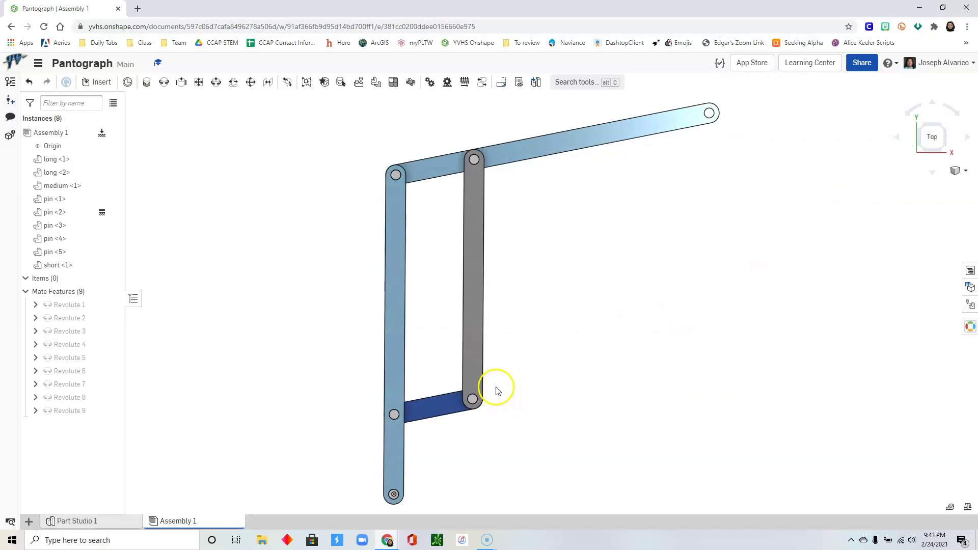
scroll(548, 372, "up", 2)
scroll(549, 373, "down", 3)
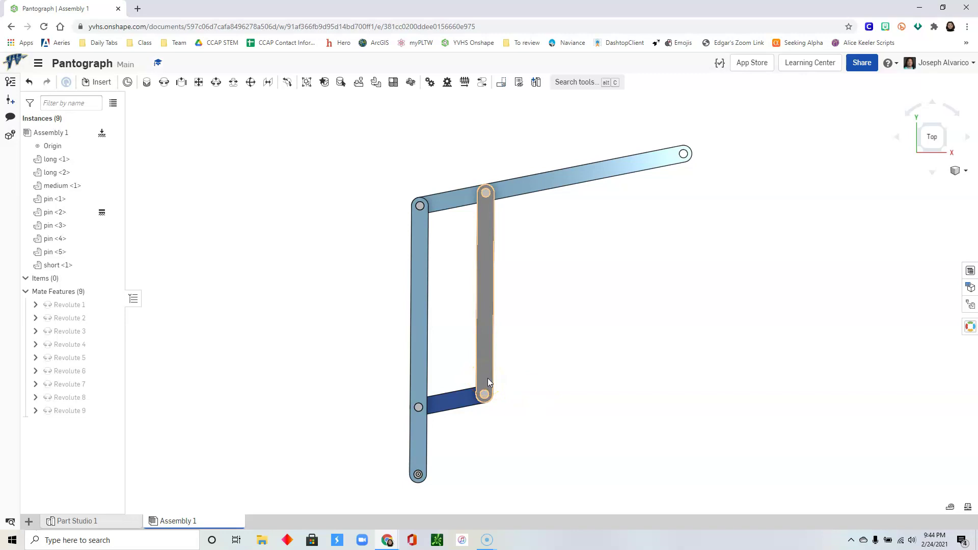
Step: Drag the grey link so all four links flex together as a parallelogram
left_click_drag(487, 382, 515, 370)
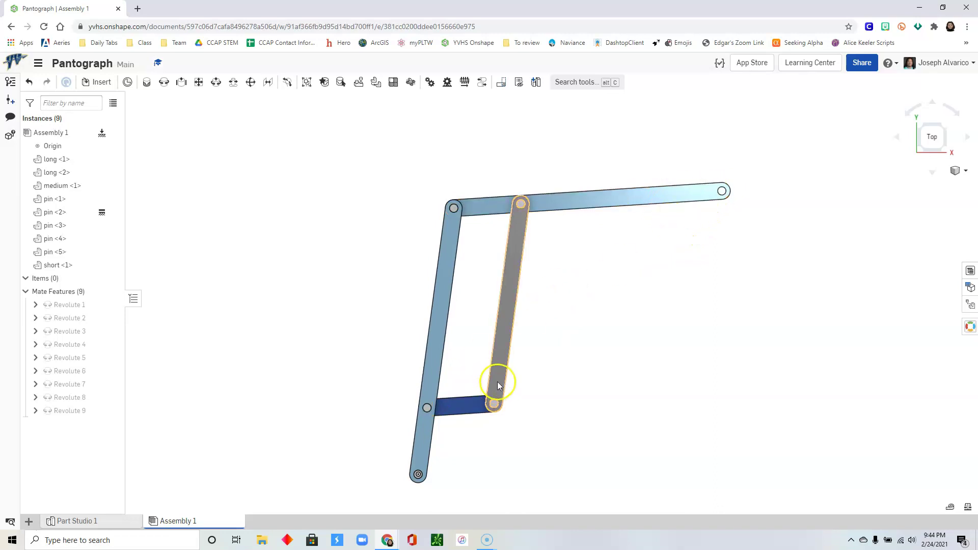
mouse_move(497, 383)
left_mouse_down()
mouse_move(495, 362)
mouse_move(478, 394)
mouse_move(441, 397)
mouse_move(420, 368)
mouse_move(438, 395)
mouse_move(492, 373)
mouse_move(511, 388)
mouse_move(526, 373)
mouse_move(509, 367)
mouse_move(501, 389)
left_mouse_up()
left_click(198, 422)
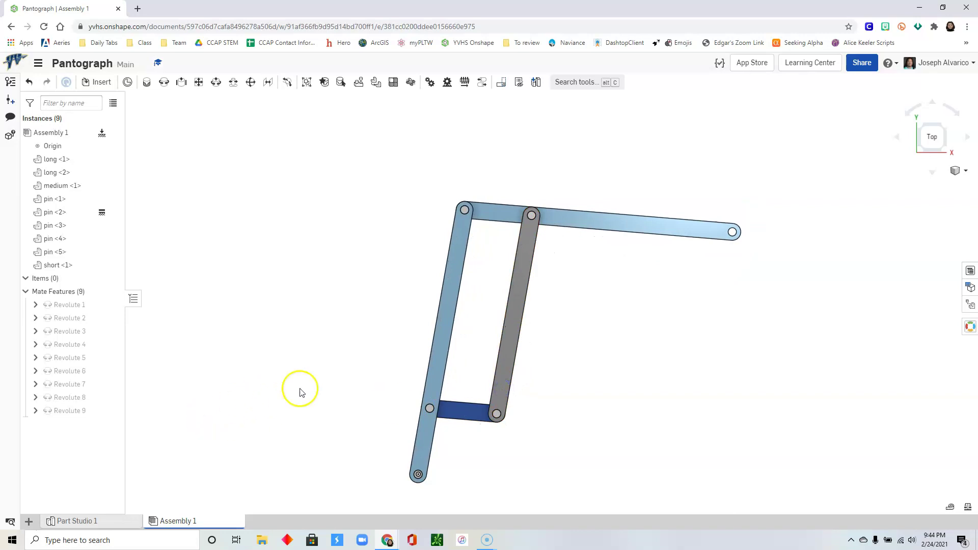